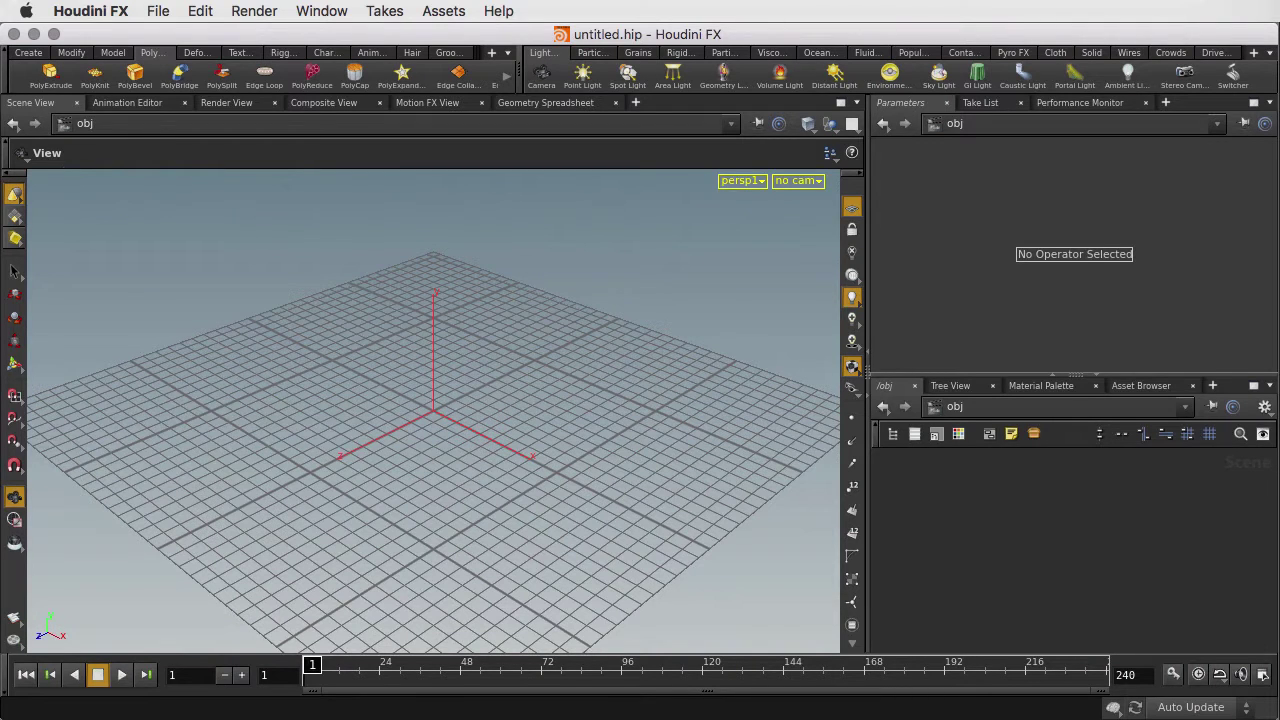
Step: Create a Platonic Solids object near the grid's origin and set its solid type to Soccer Ball
left_click(26, 53)
left_click(270, 78)
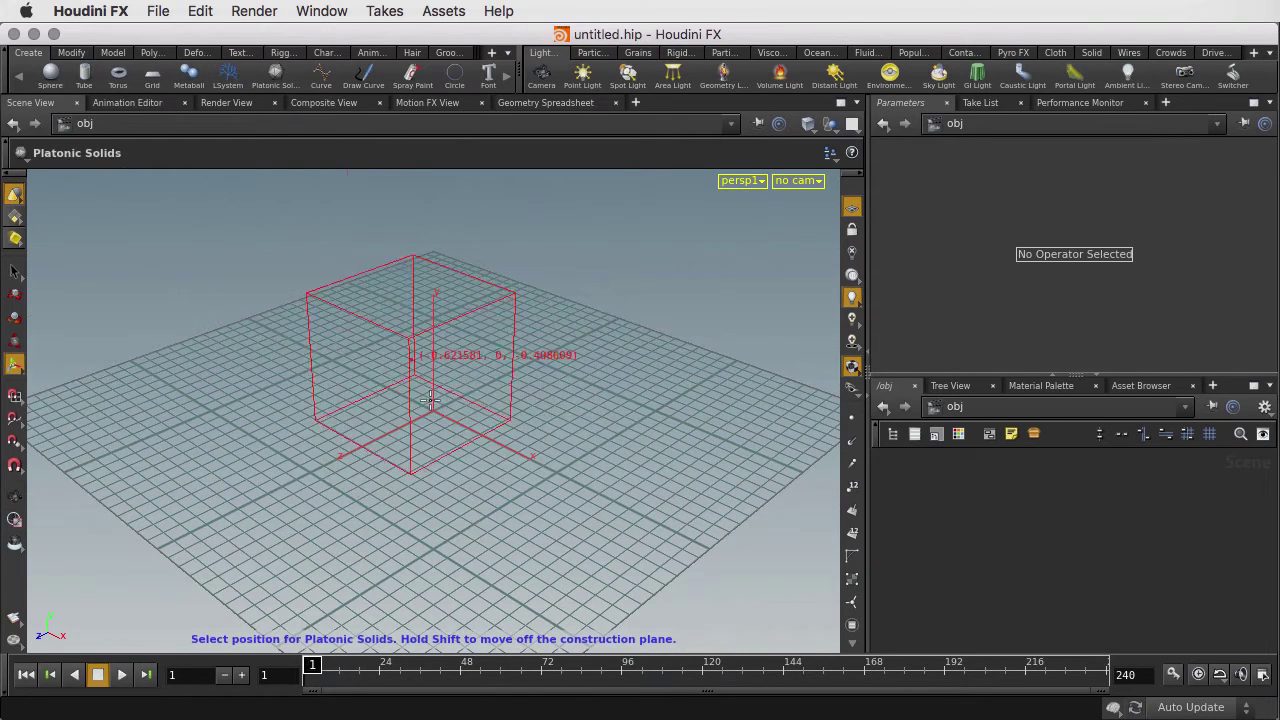
left_click(455, 419)
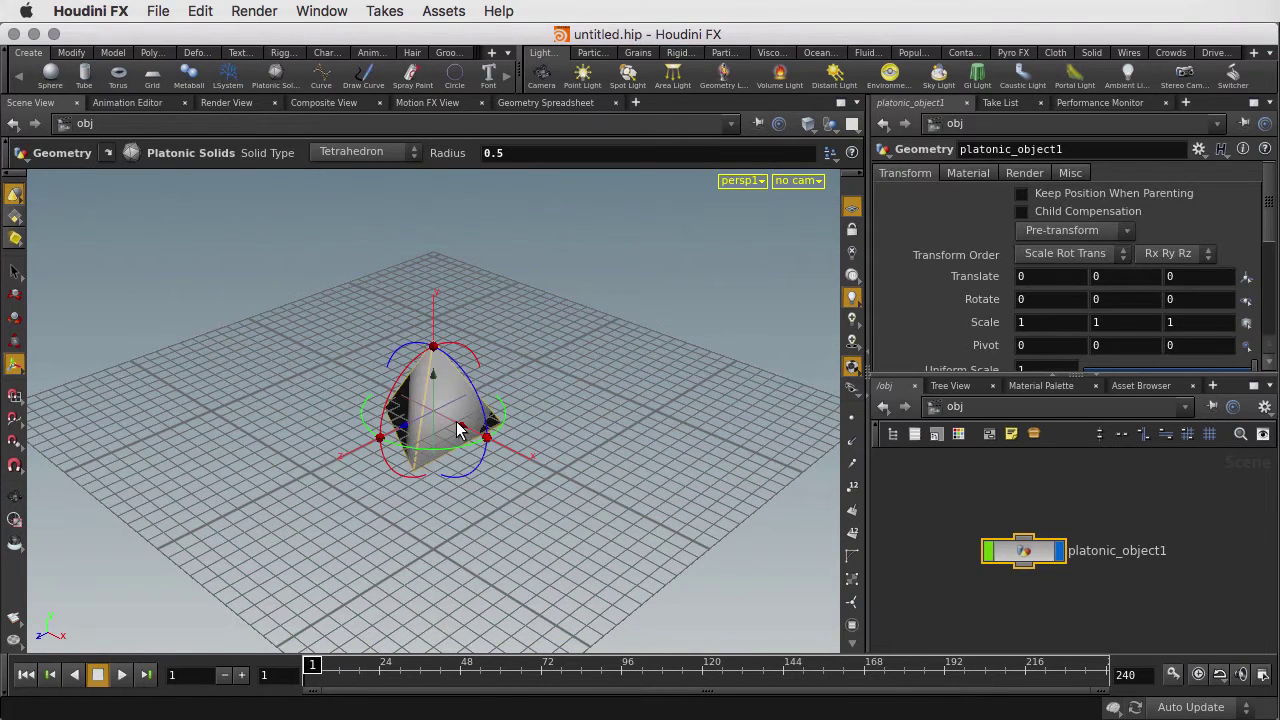
left_click(366, 152)
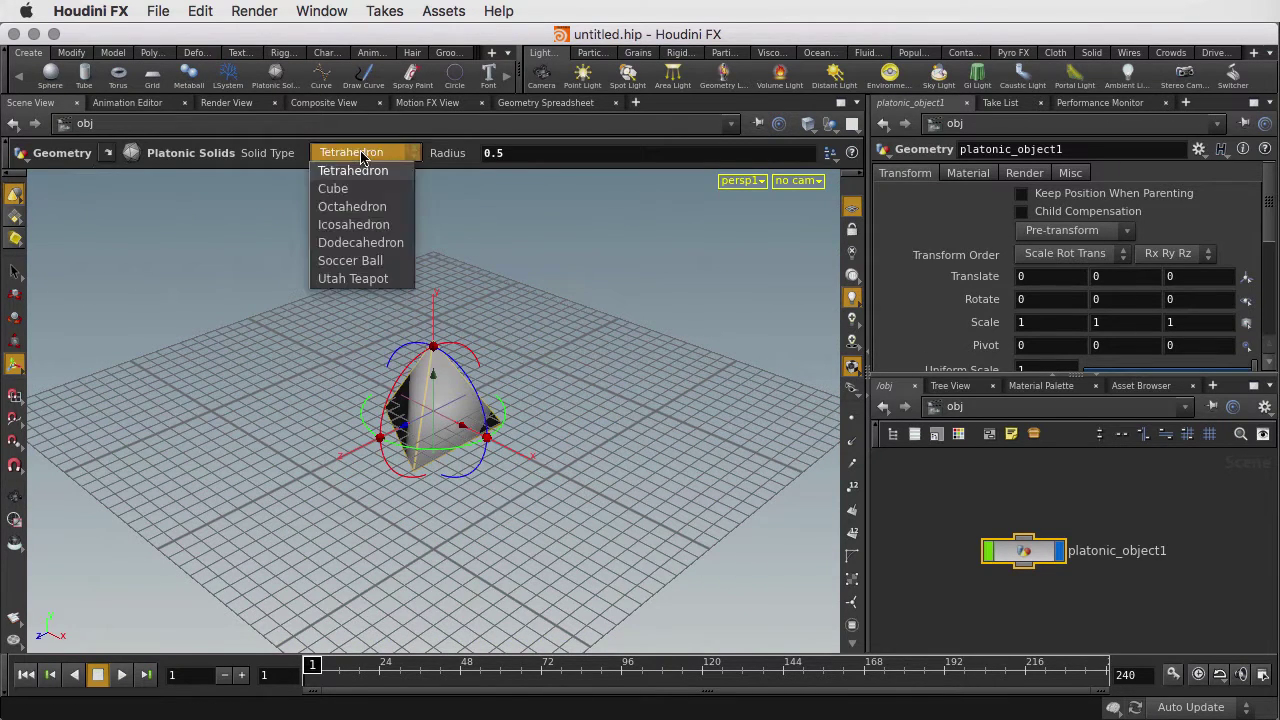
left_click(352, 260)
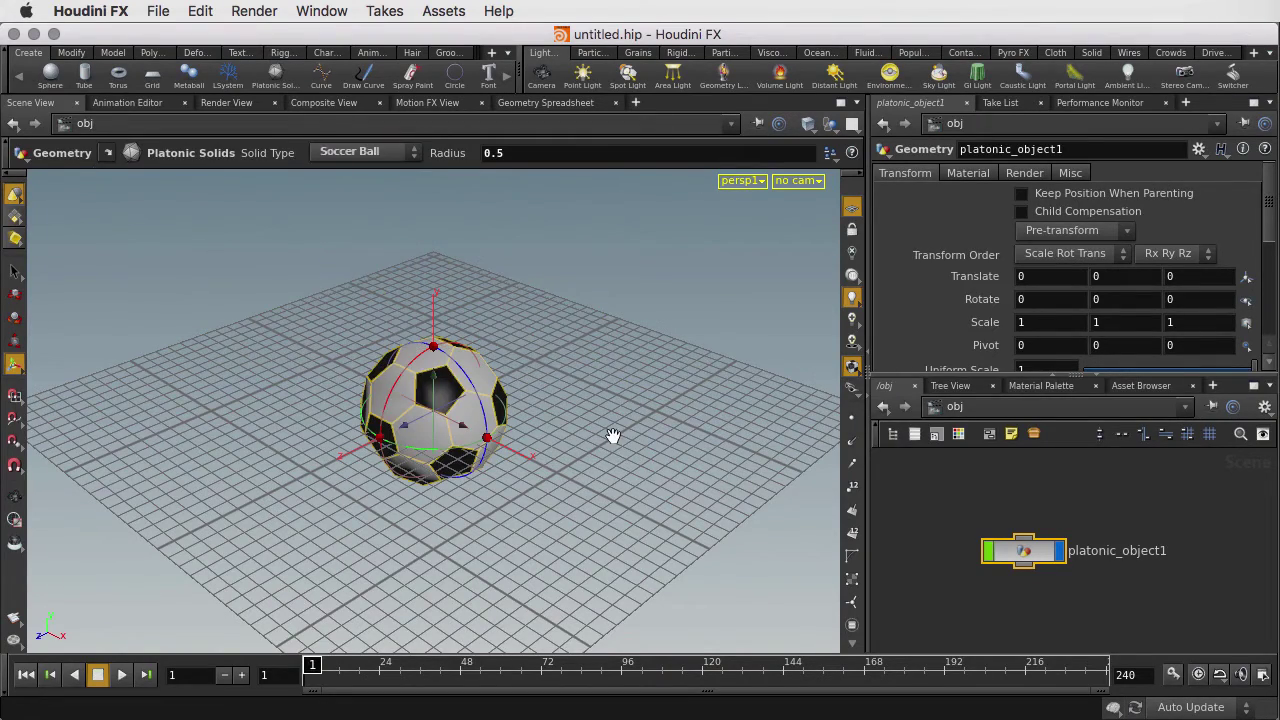
Step: Subdivide the soccer ball's geometry with a depth of 2
left_click_drag(613, 436, 521, 394, "alt")
right_click_drag(526, 444, 665, 371, "alt")
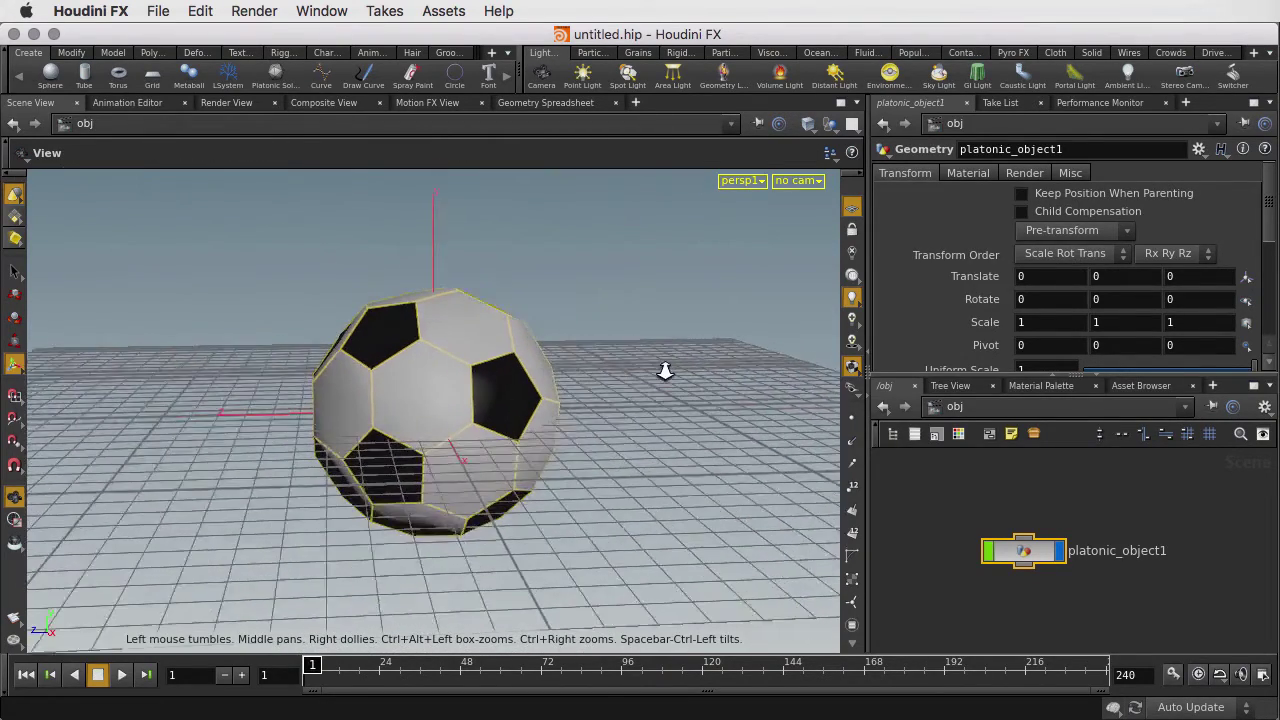
mouse_move(665, 371)
left_mouse_down()
mouse_move(649, 389)
mouse_move(646, 357)
left_mouse_up()
key("Return")
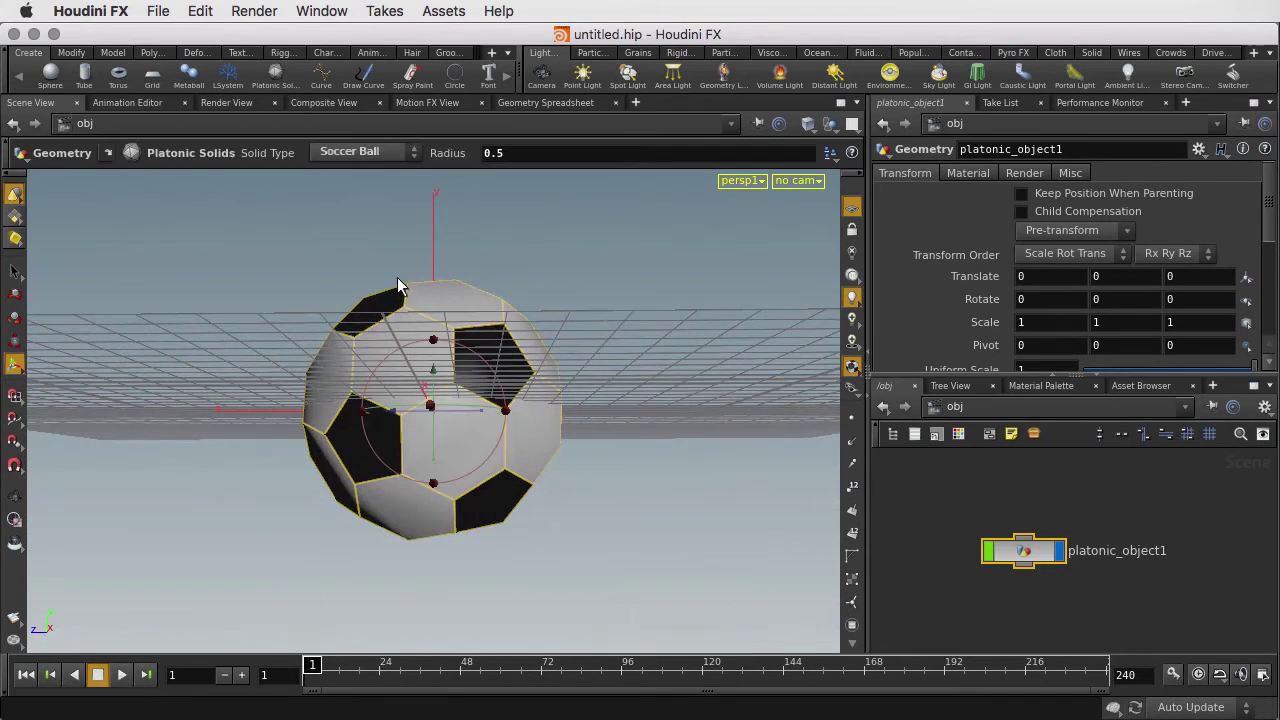
left_click_drag(458, 466, 604, 471)
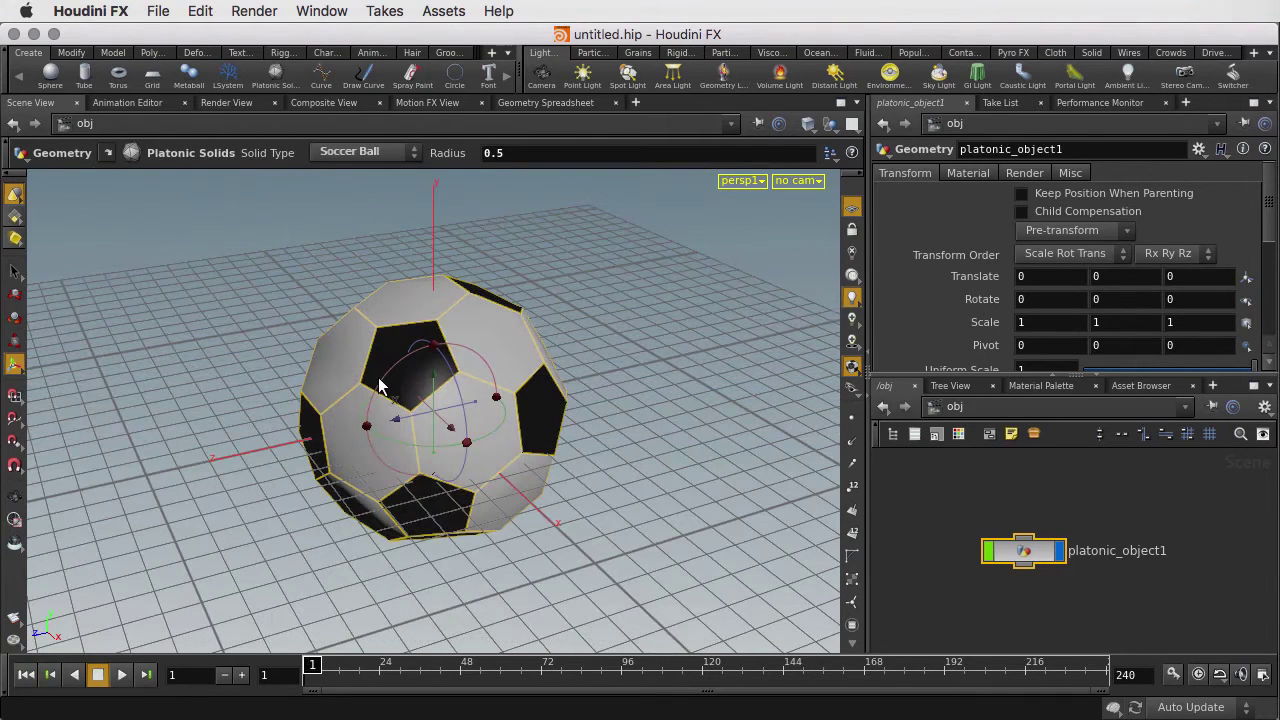
left_click(153, 52)
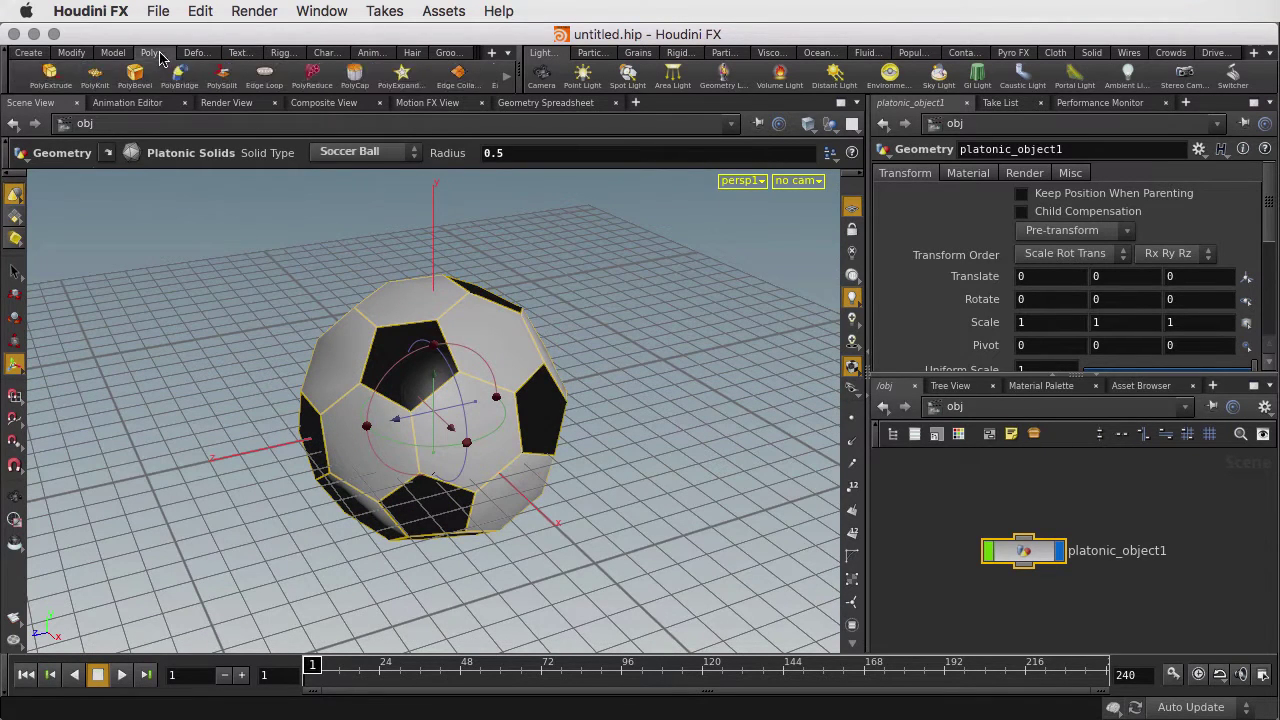
left_click(507, 76)
left_click(415, 74)
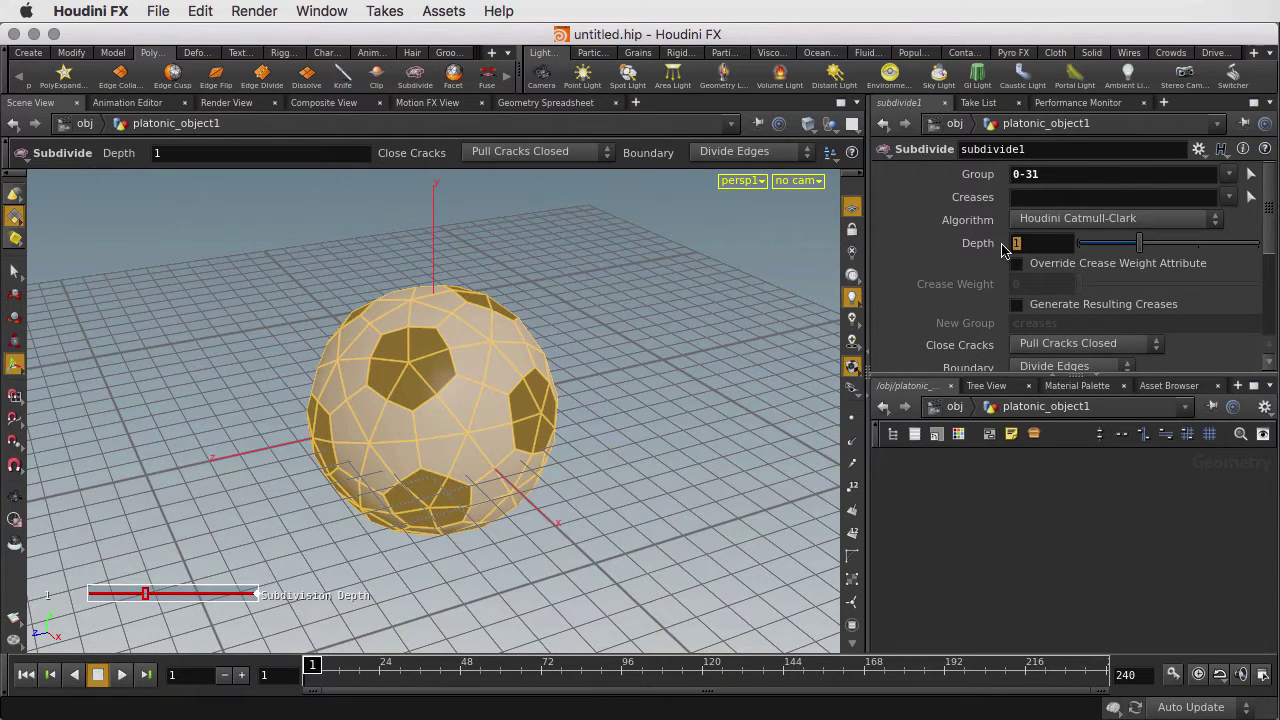
key("Return")
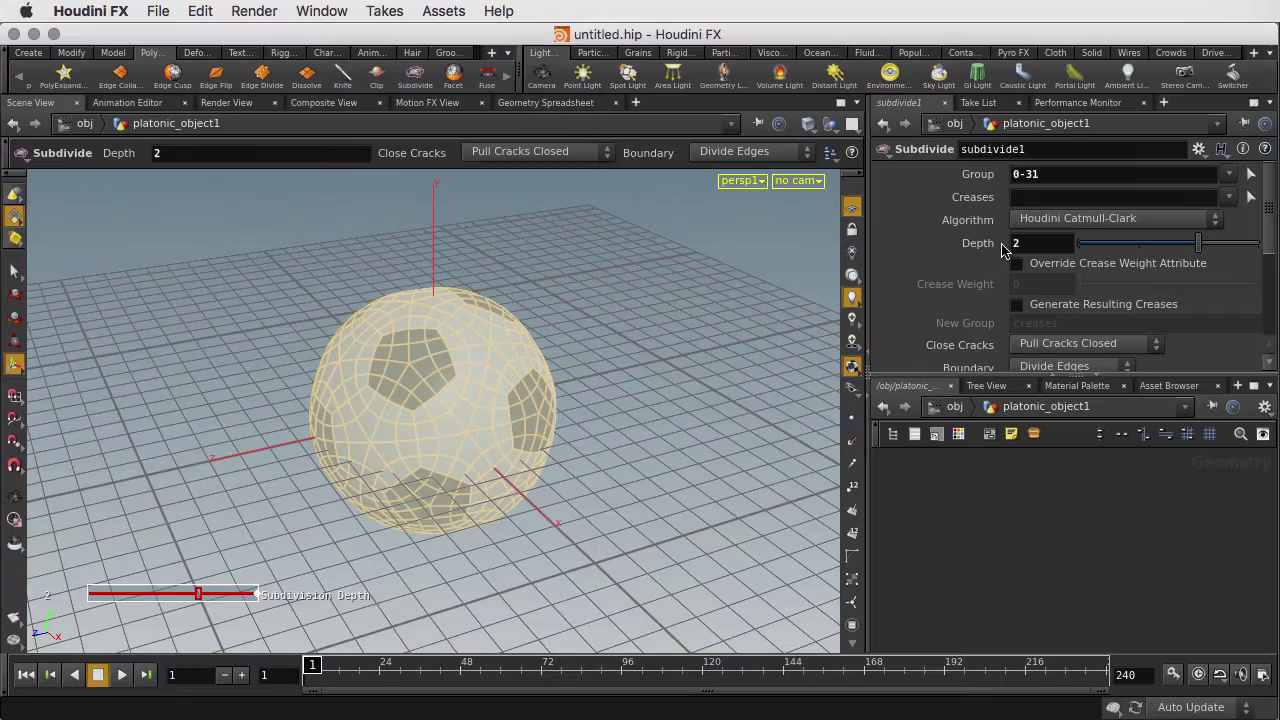
Step: Add a Ray node to the network below the subdivide node
key("s")
key("Escape")
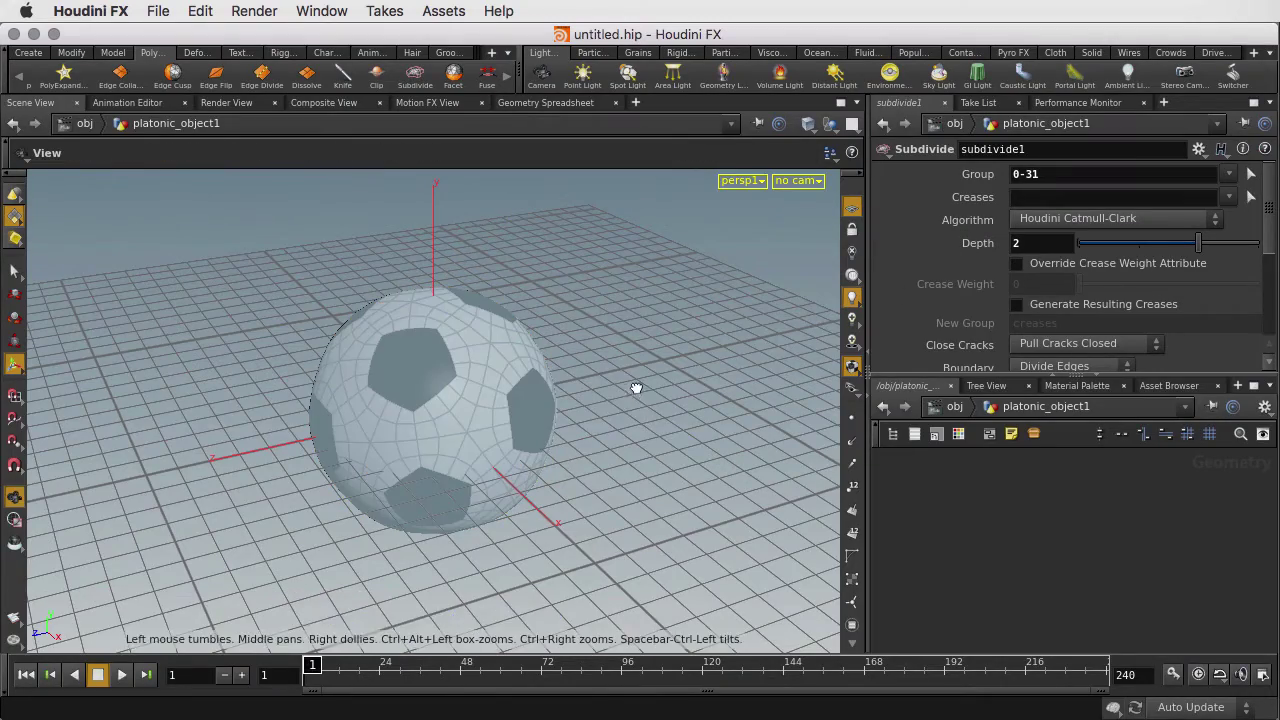
left_click_drag(634, 383, 620, 337)
key("Return")
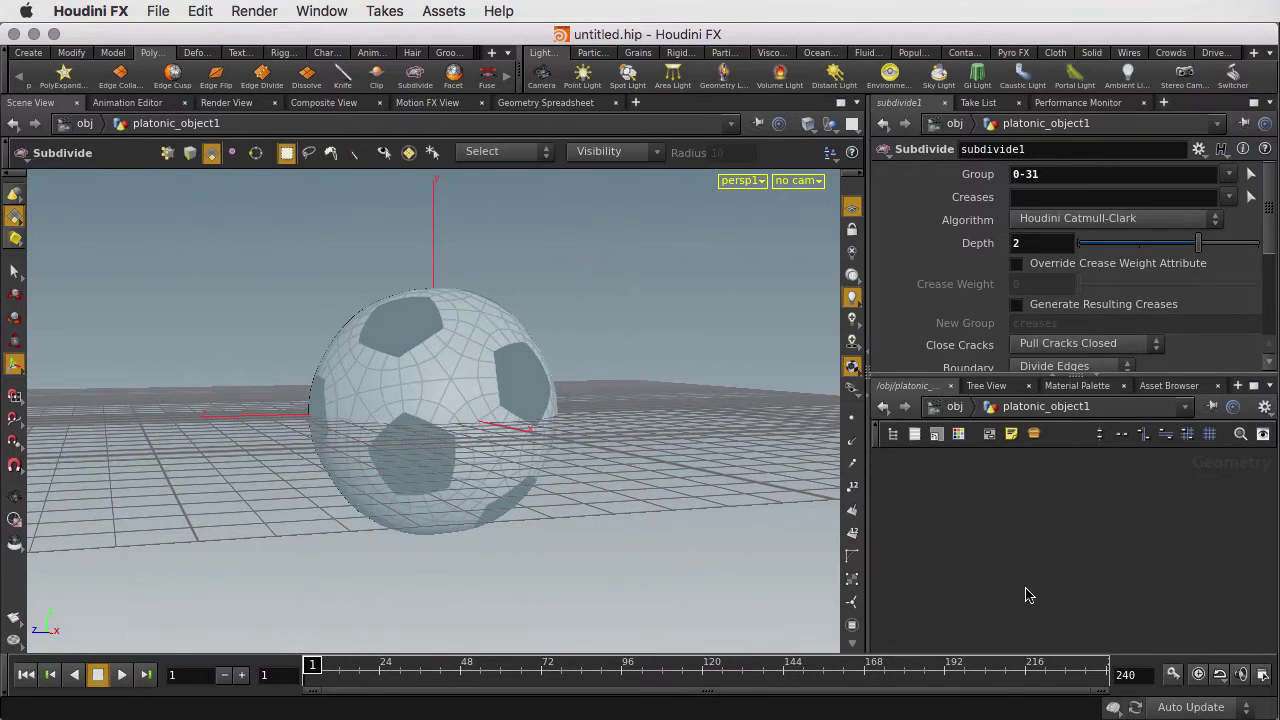
key("h")
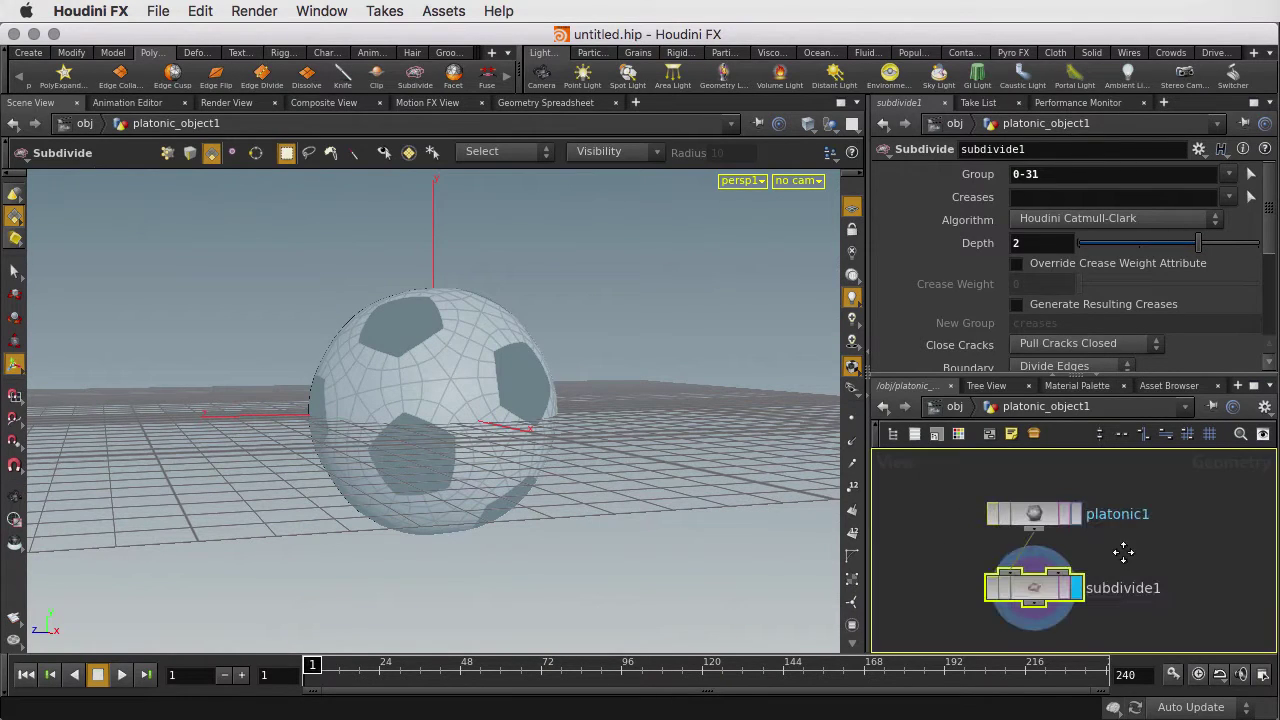
key("Tab")
type("ra")
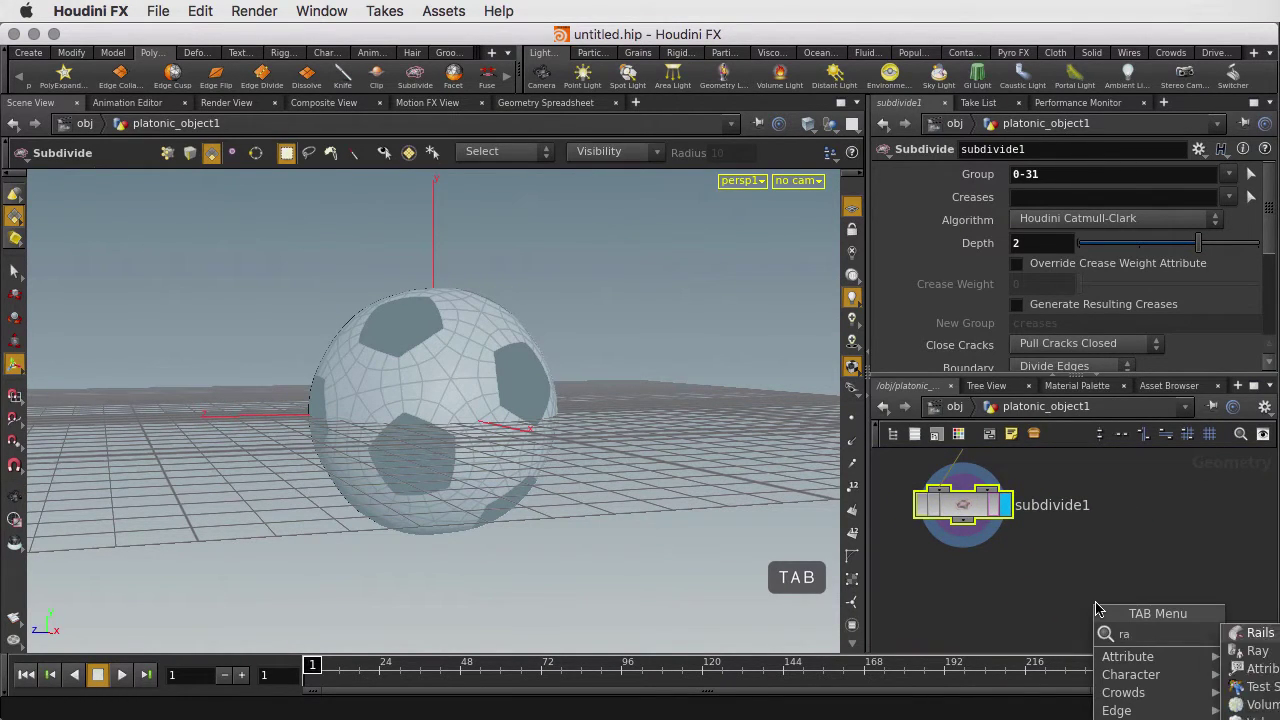
key("Return")
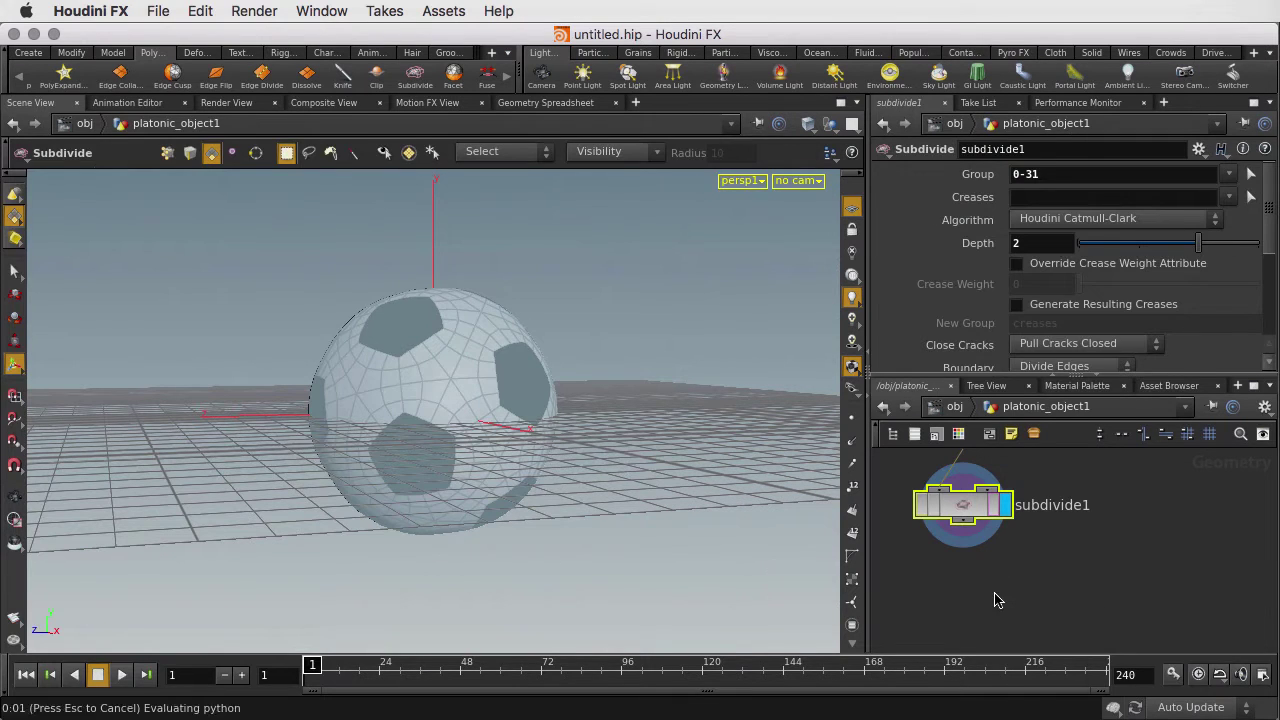
left_click(994, 597)
Step: Add a Sphere node beside the subdivide node and set its radius to 0.5 on all three axes
key("Tab")
type("sphe")
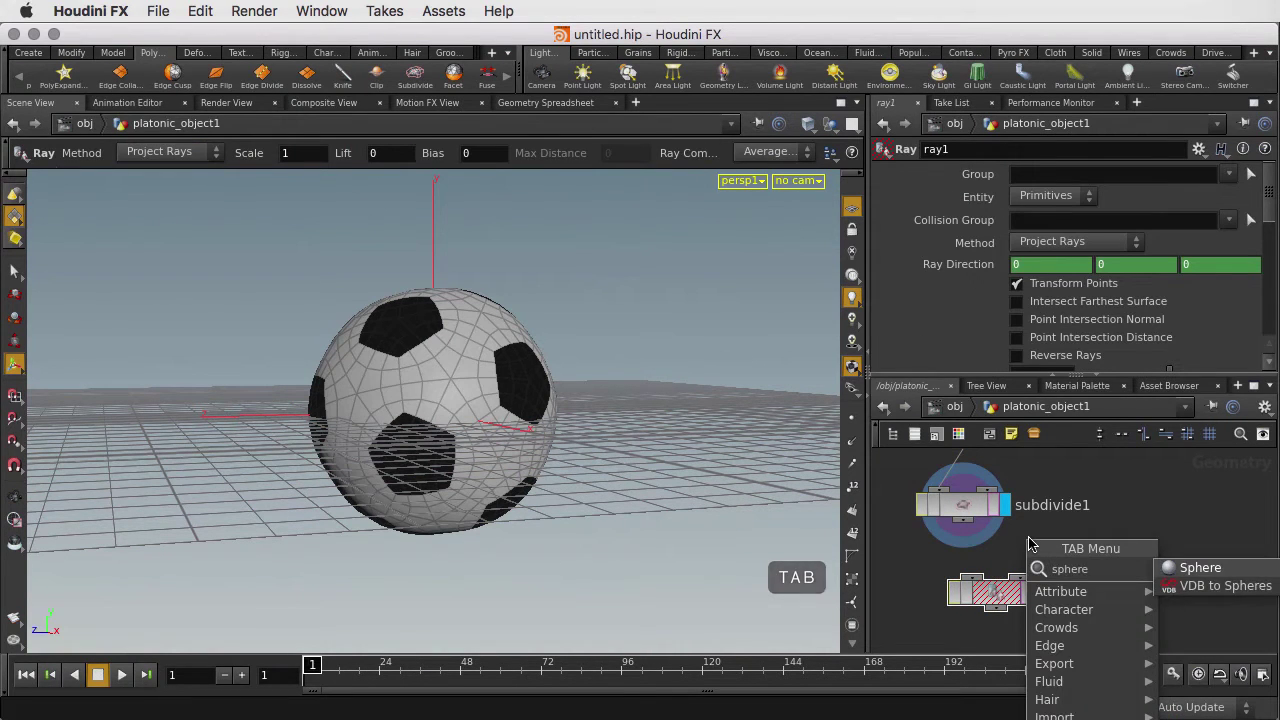
key("Return")
left_click(1160, 537)
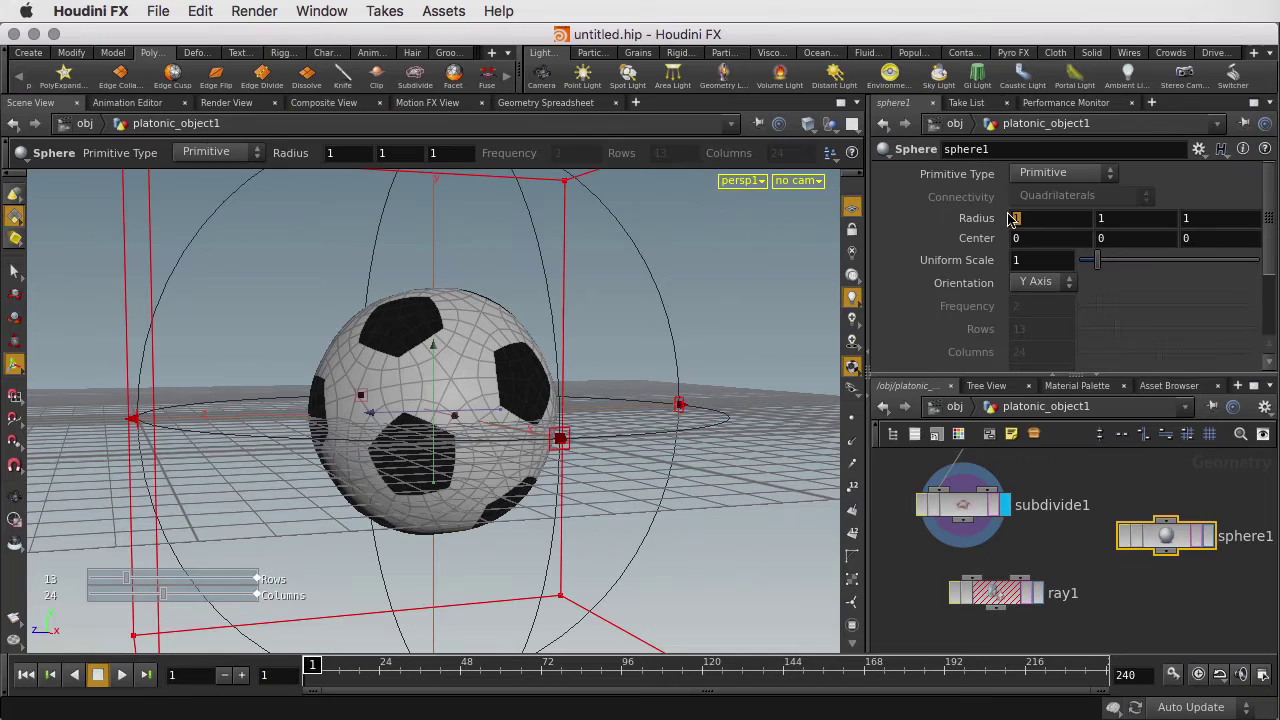
type(".5")
key("Tab")
type(".5")
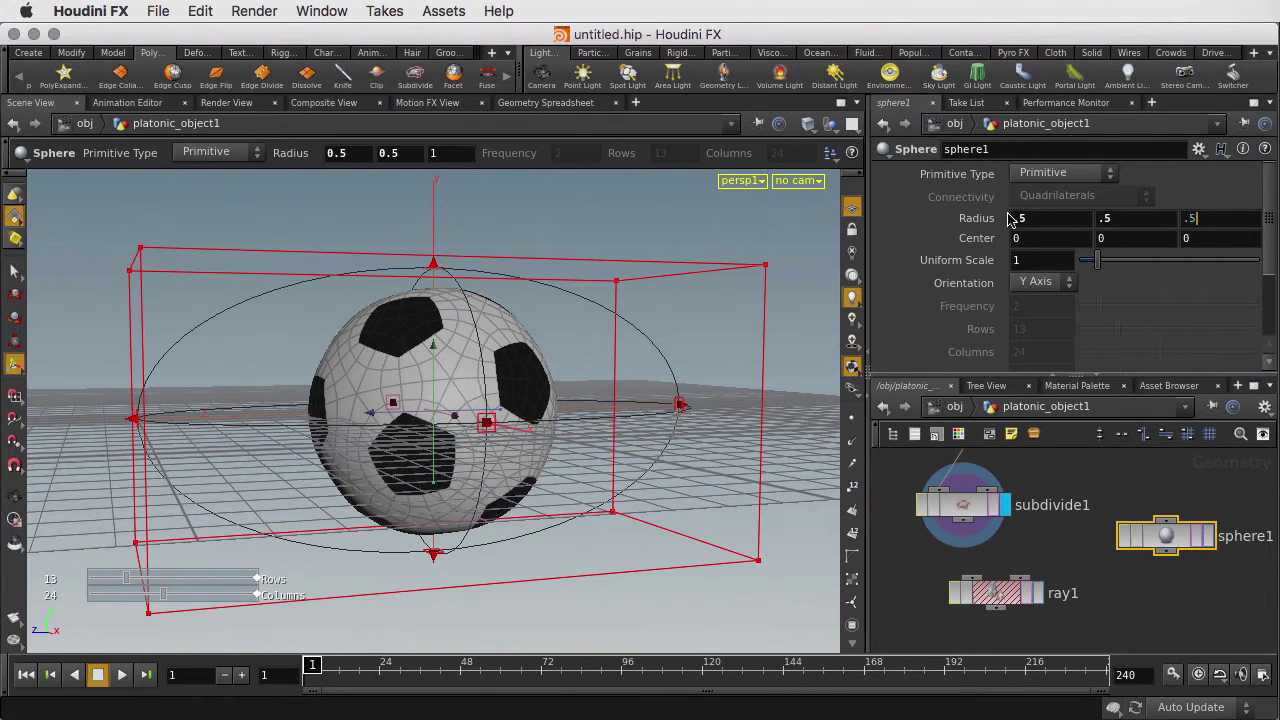
key("Tab")
Step: Connect the subdivide node to the Ray node's first input and the sphere to its second, and display the Ray node
left_click_drag(1167, 549, 990, 582)
left_click(1038, 593)
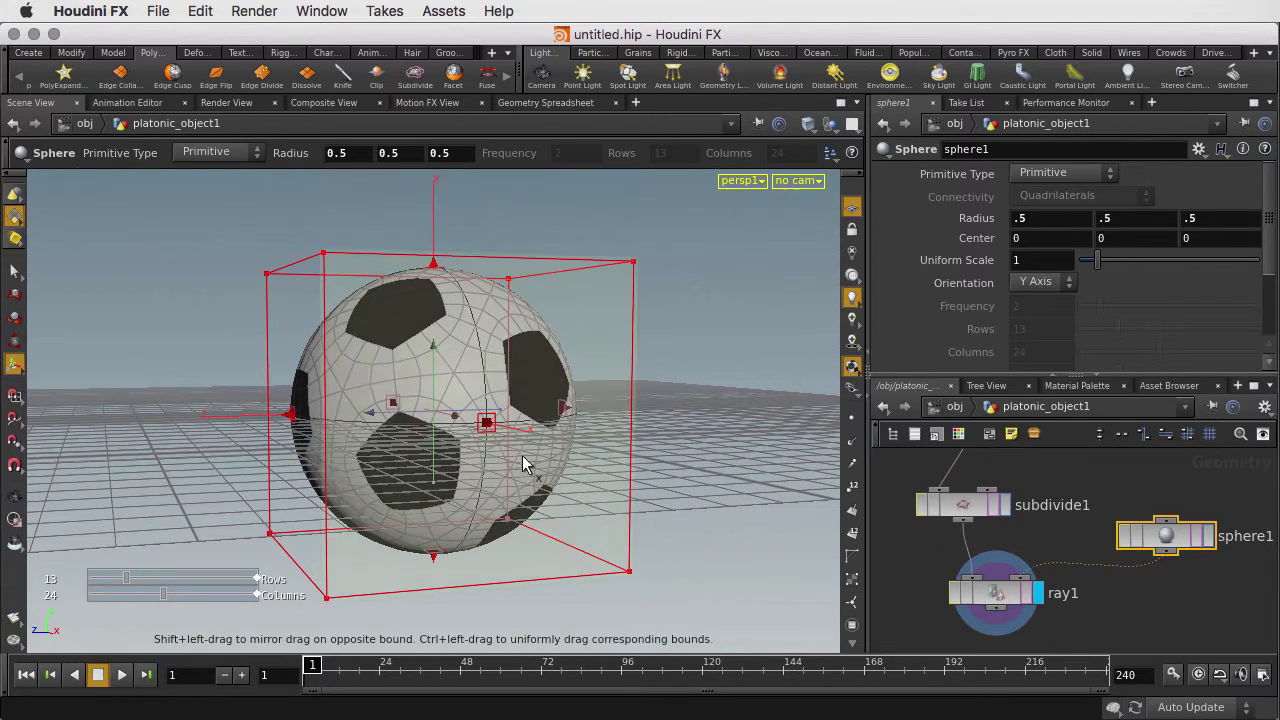
left_click(1120, 604)
scroll(393, 329, "down", 2)
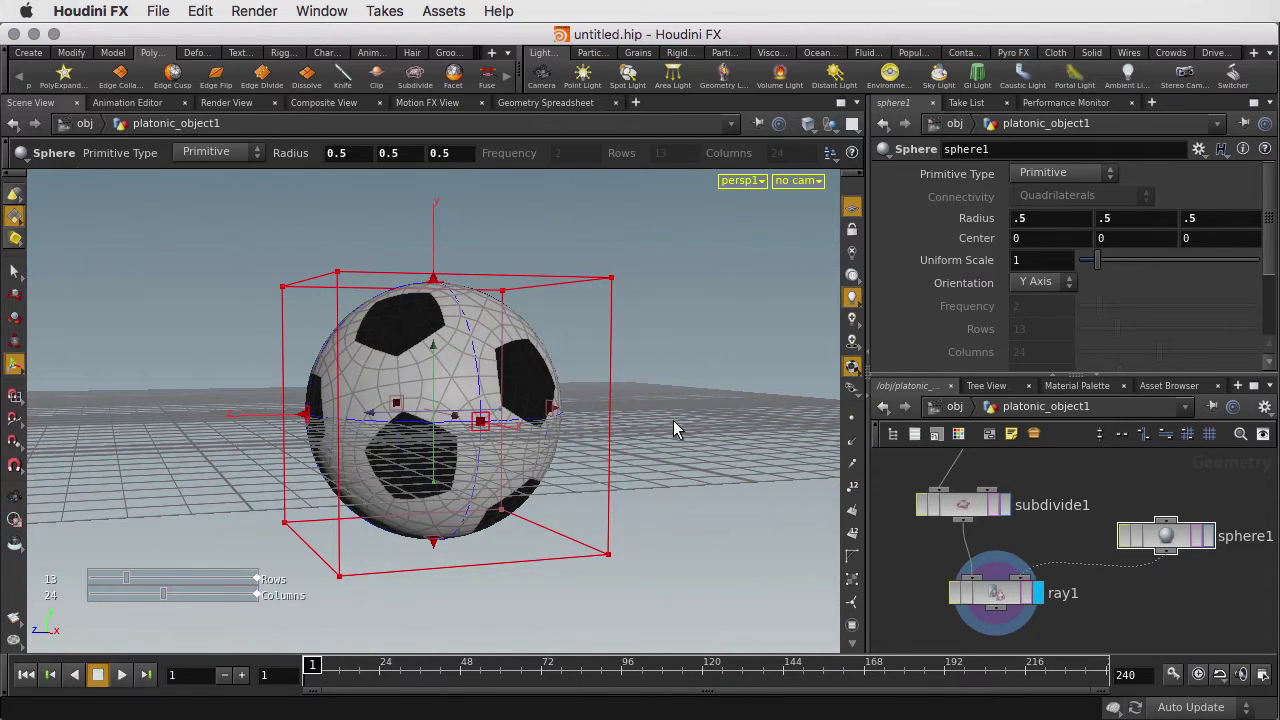
Step: Select all faces of the ball and PolyExtrude them outward by a distance of about 0.036
key("s")
key("n")
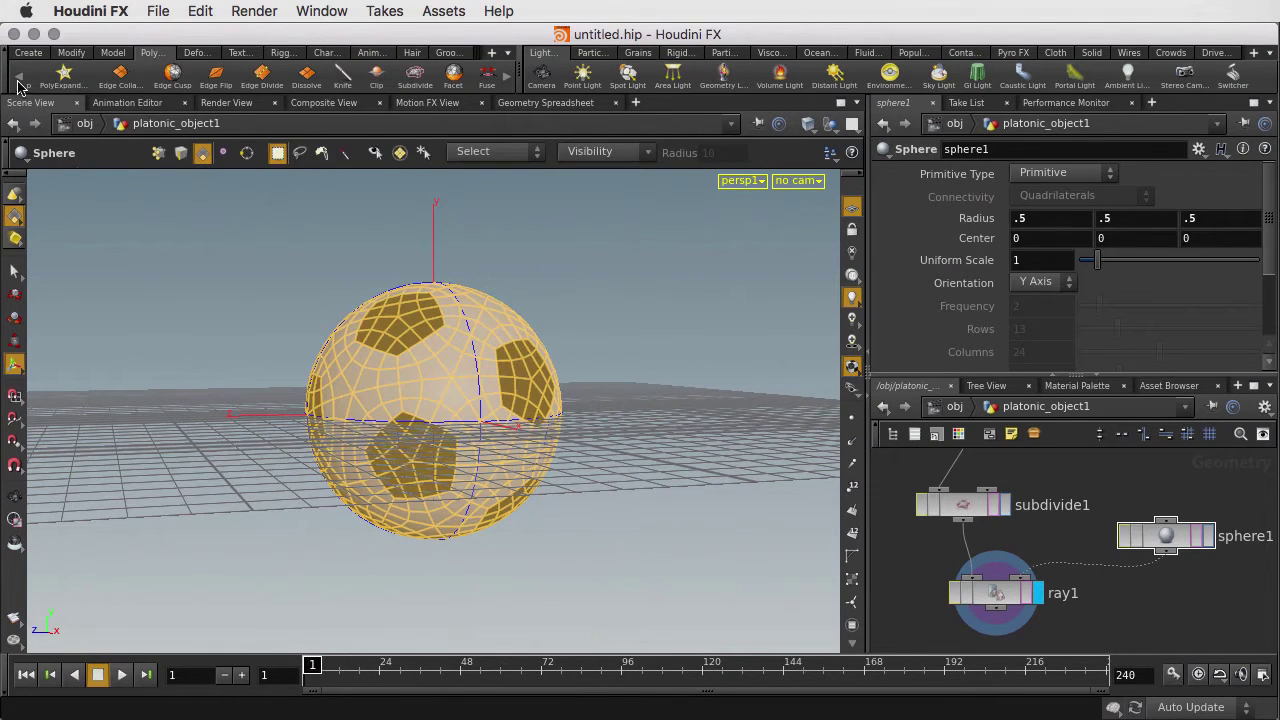
left_click(18, 78)
left_click(18, 78)
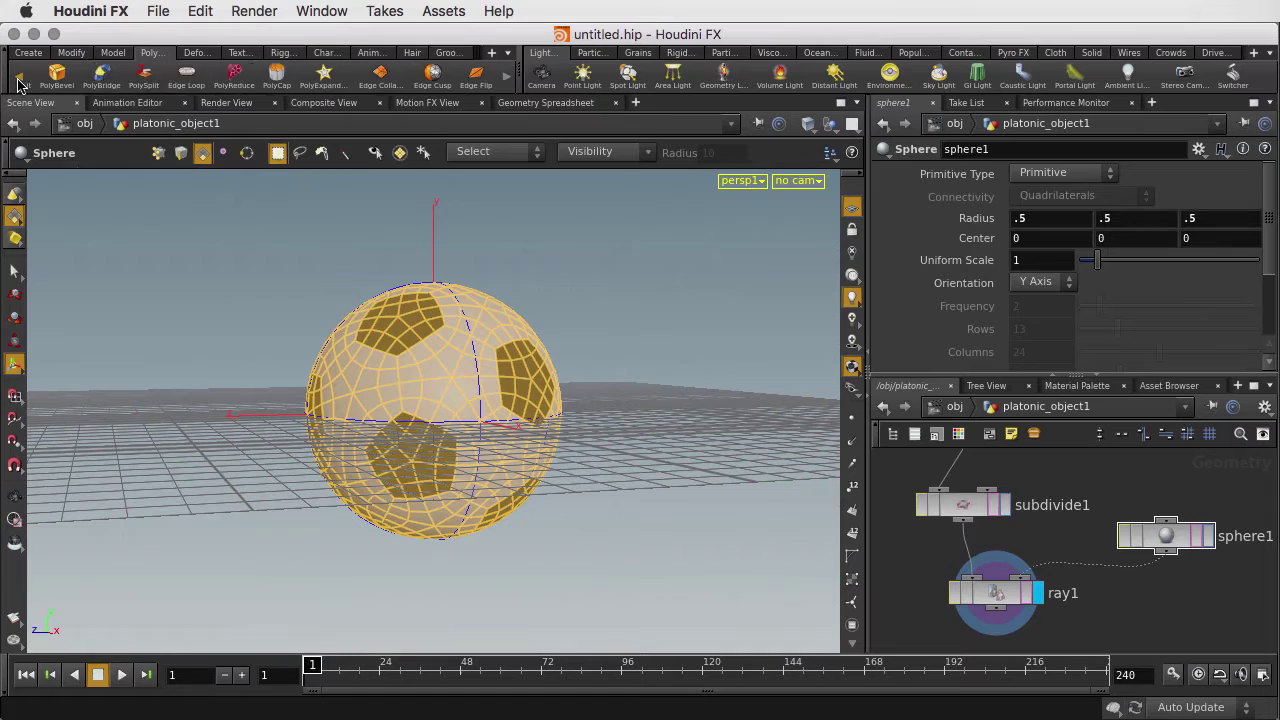
left_click(49, 74)
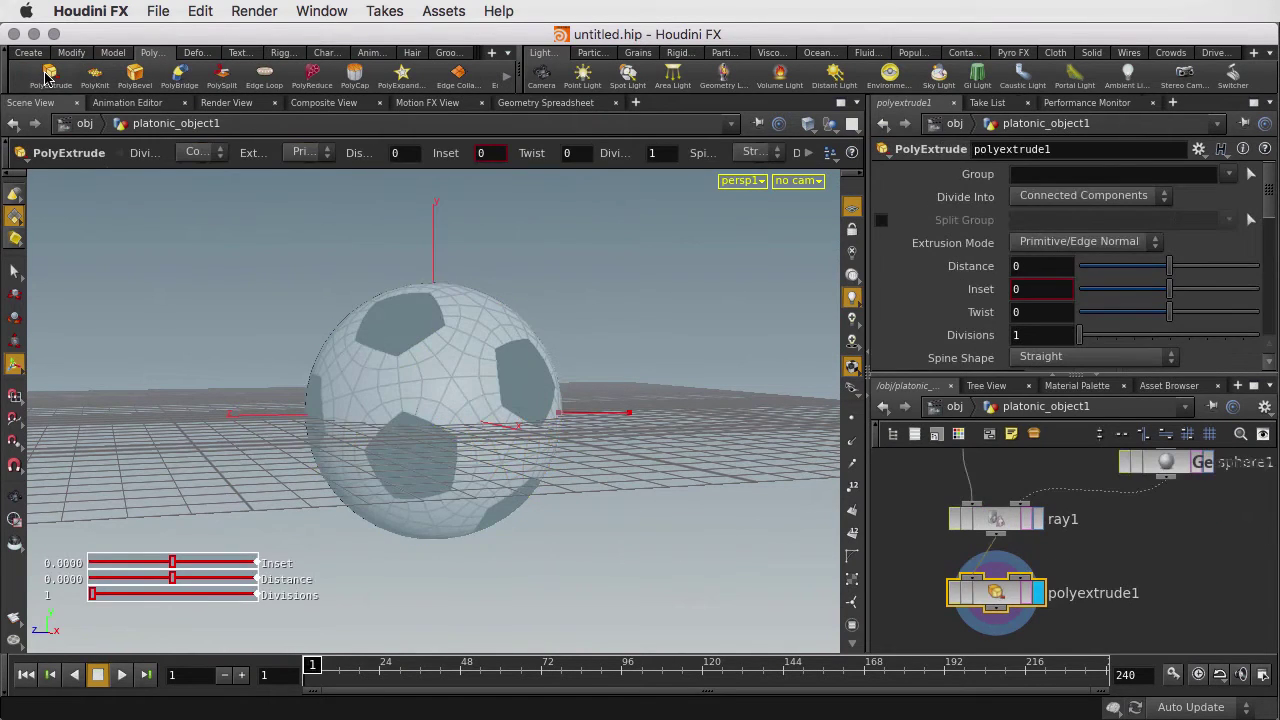
left_click_drag(603, 418, 613, 420)
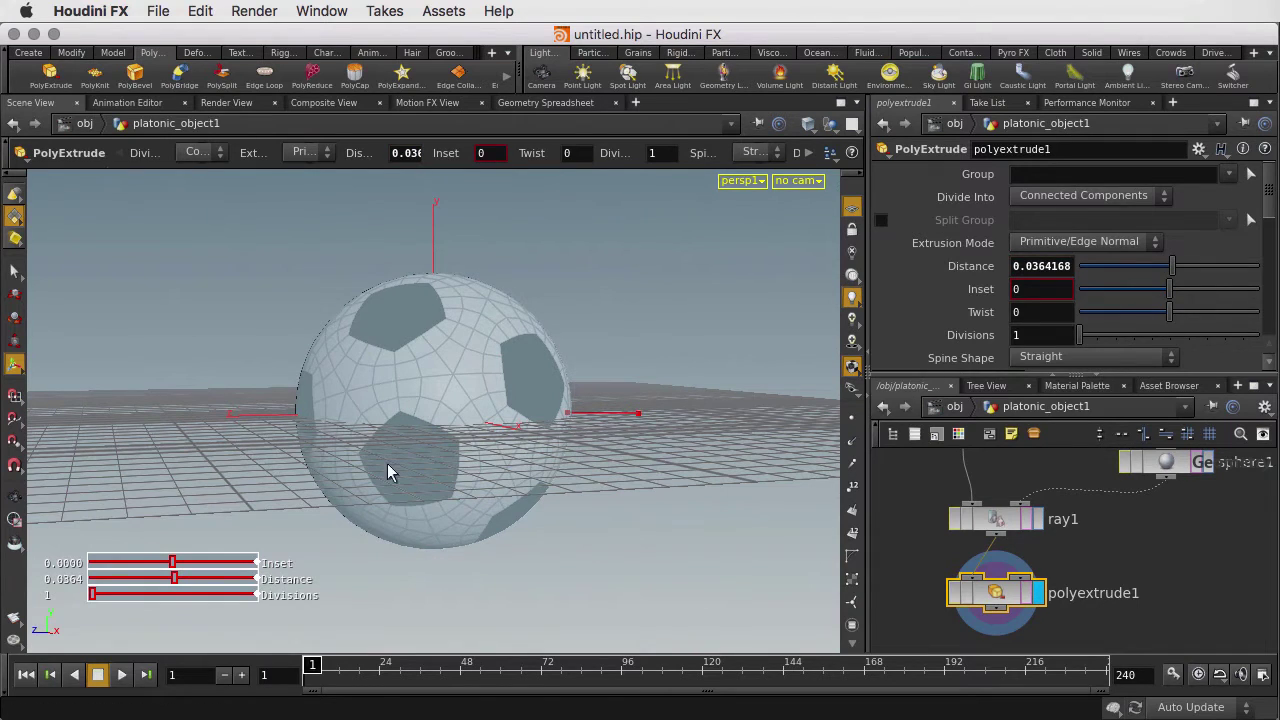
Step: Try dividing the extrusion into Individual Elements, and restore Connected Components
left_click(1035, 199)
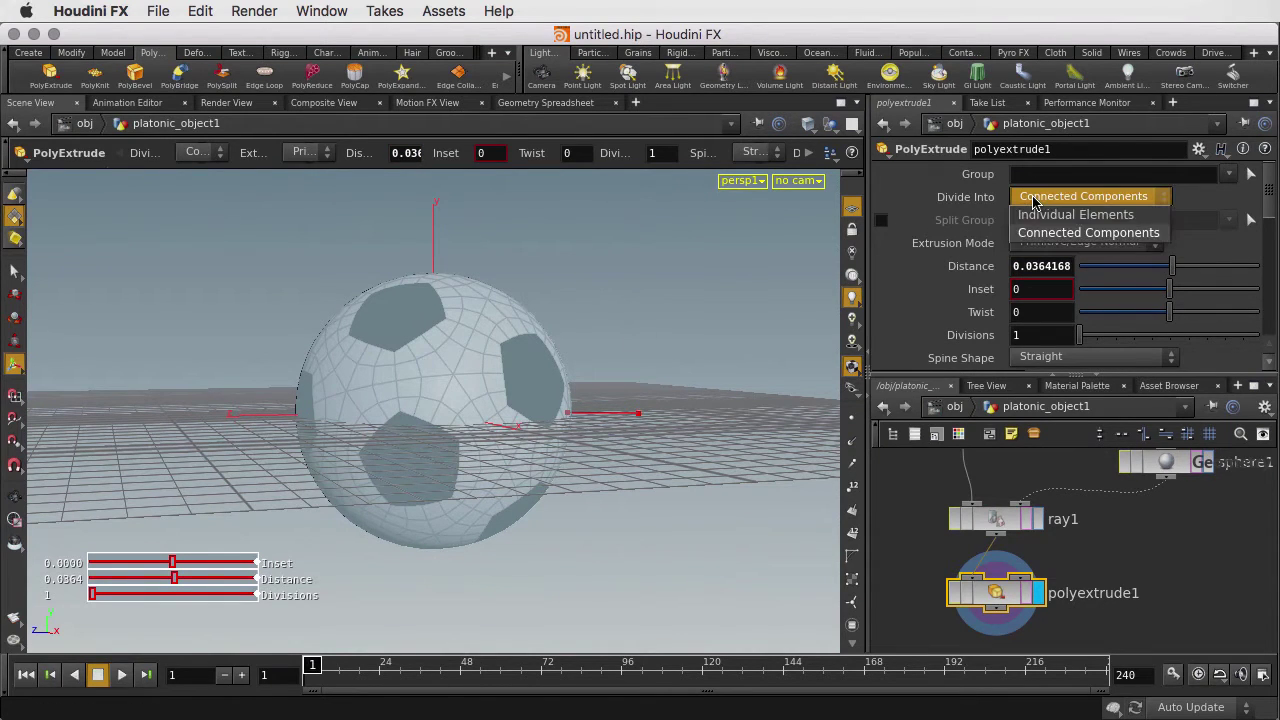
left_click(1037, 214)
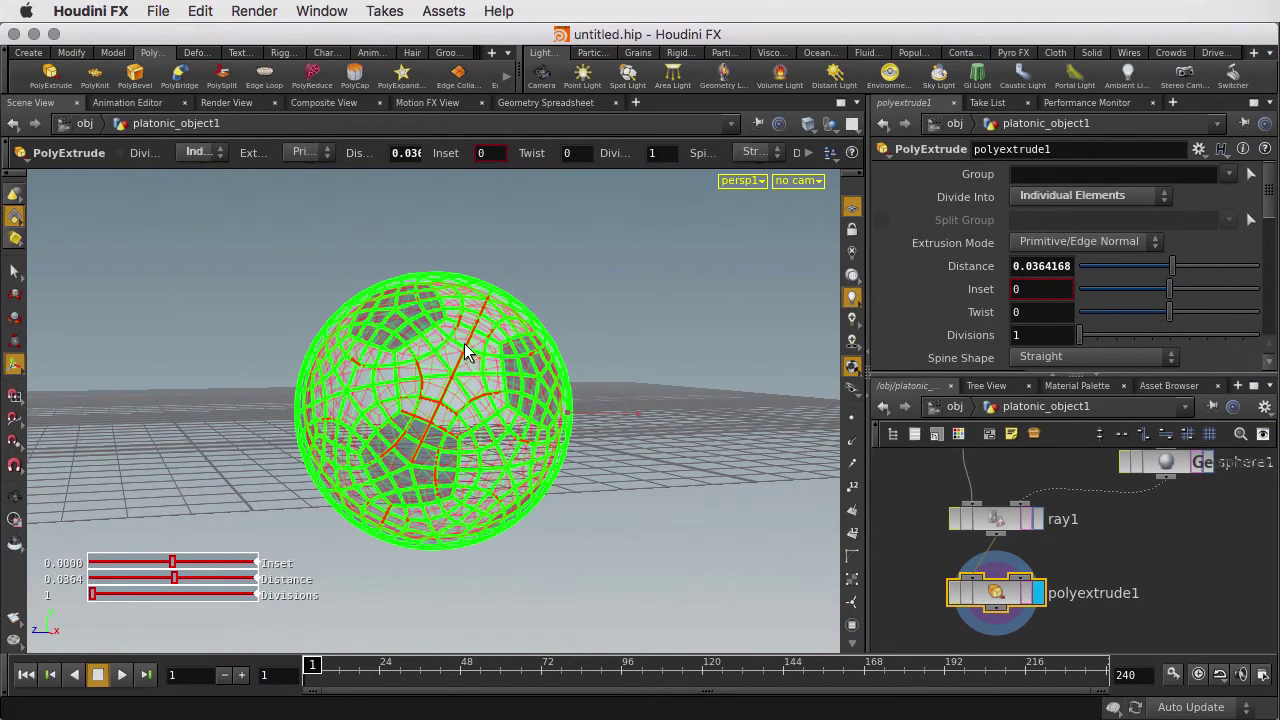
left_click(1030, 196)
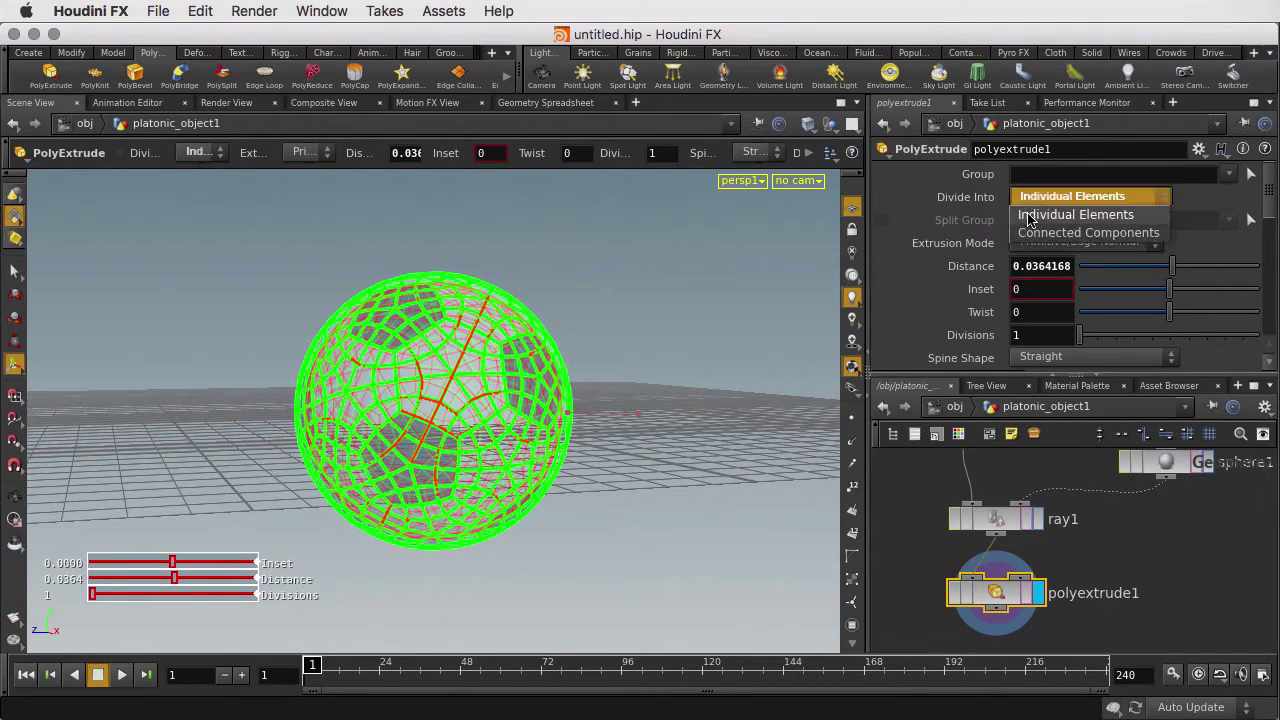
left_click(1032, 232)
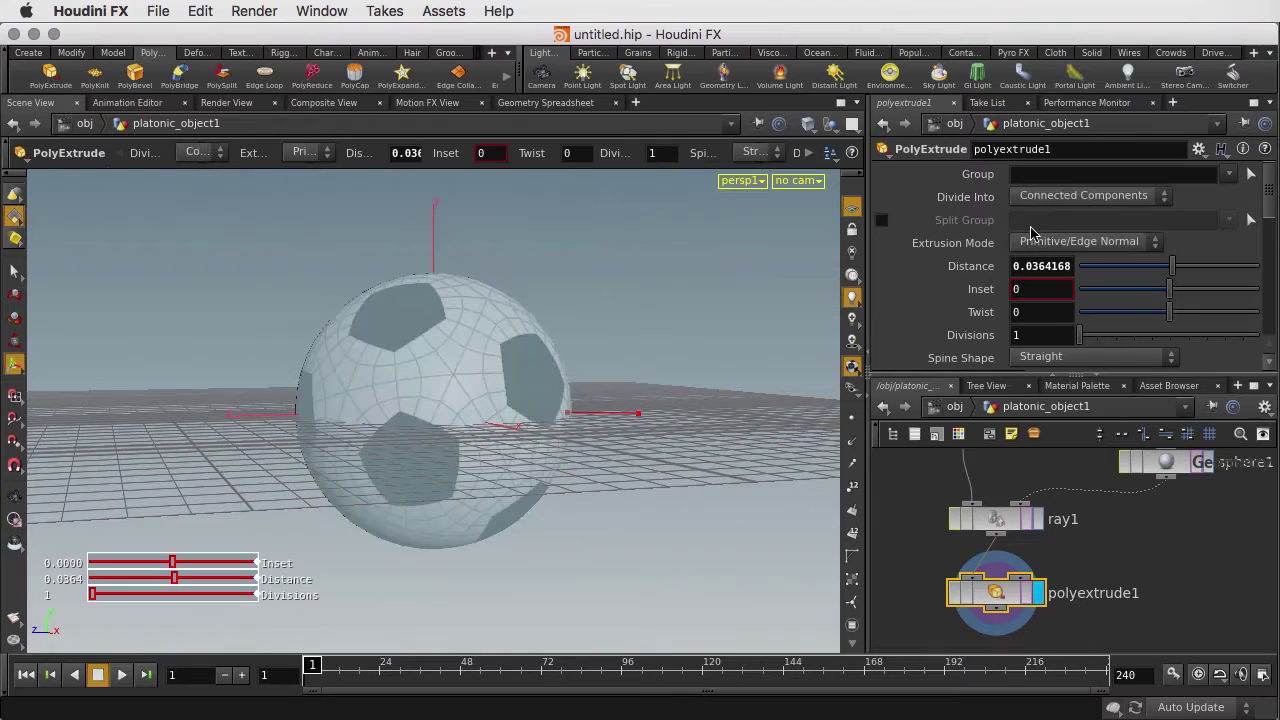
Step: Give the node network more room and bring the whole chain into view with free space around it
left_click(1100, 565)
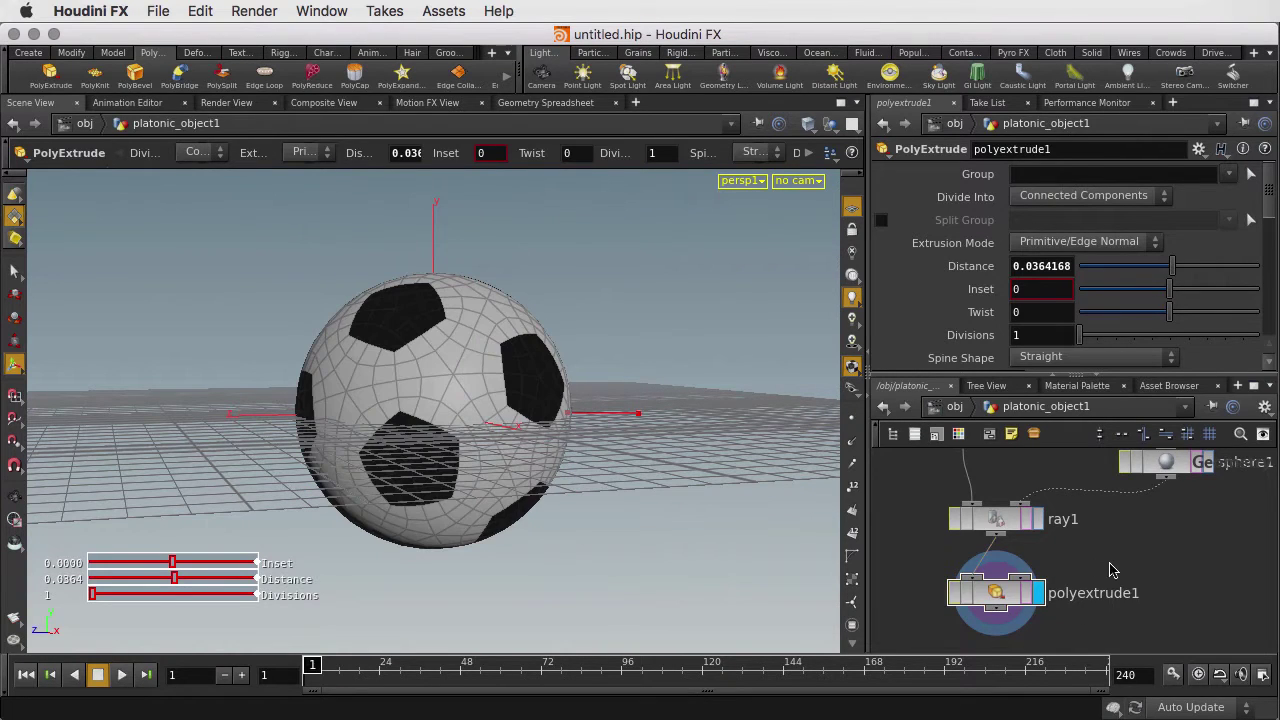
scroll(1098, 564, "down", 5)
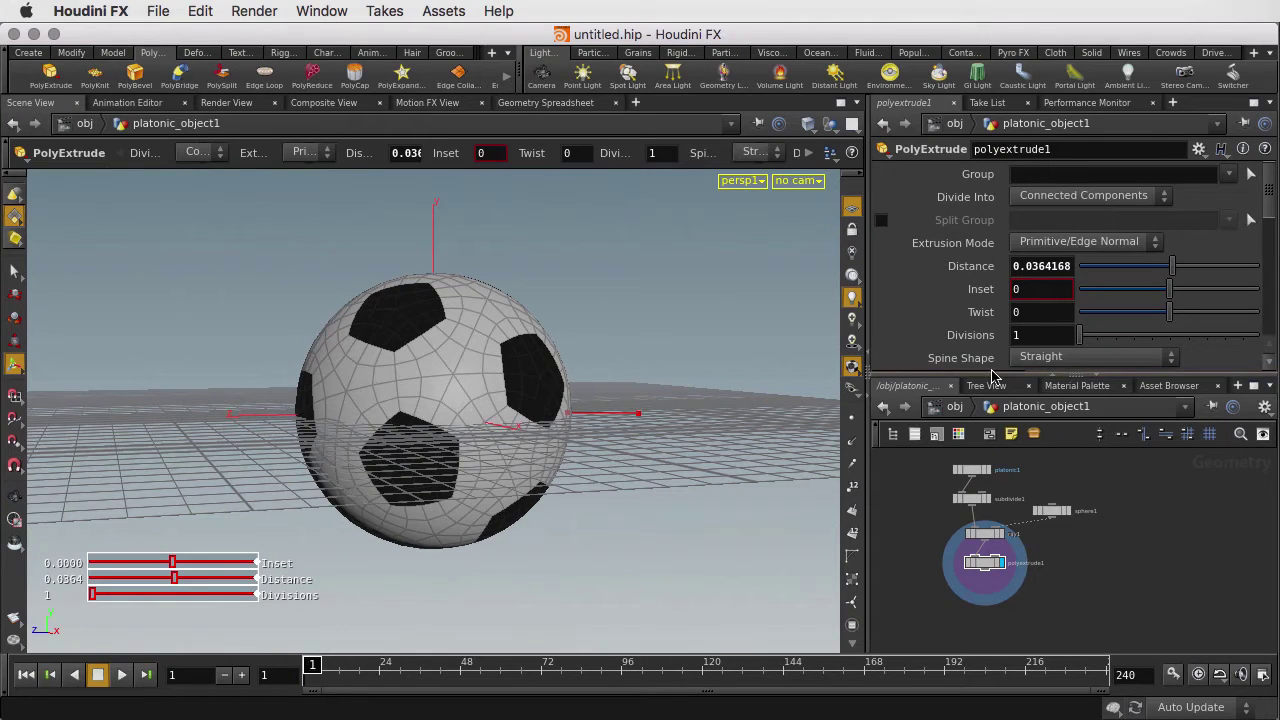
left_click_drag(993, 374, 1000, 280)
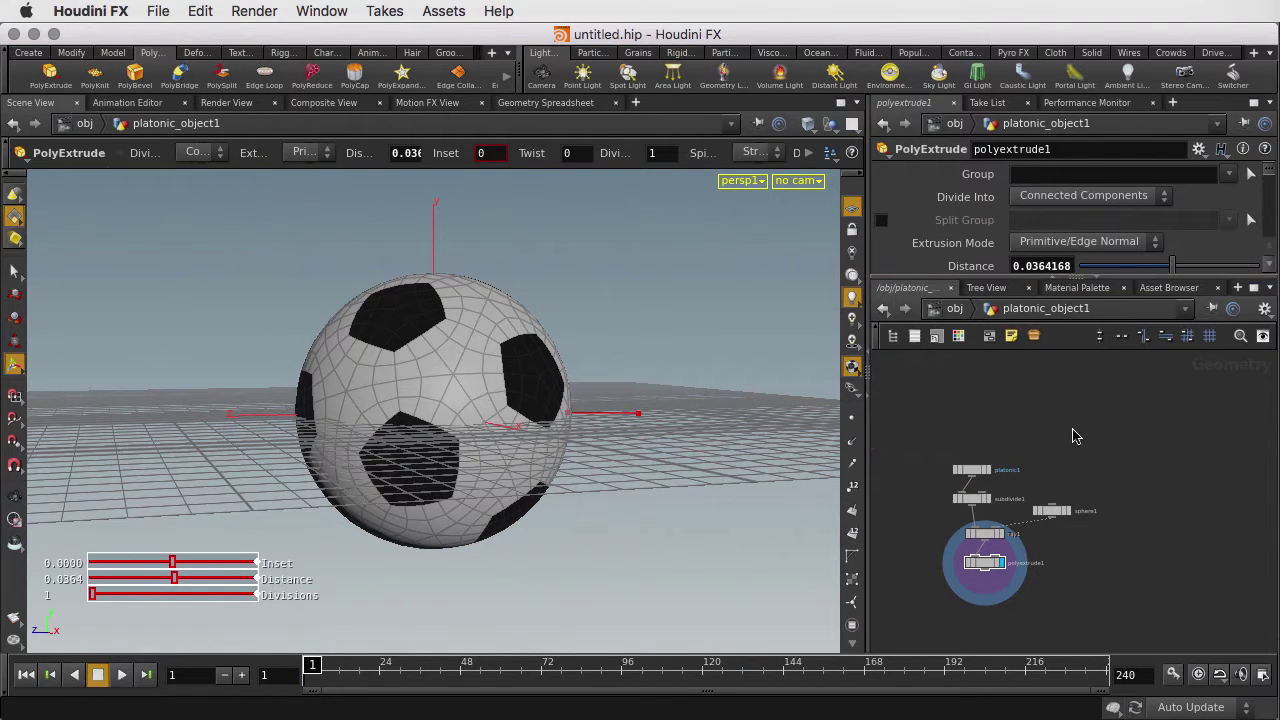
scroll(1077, 405, "up", 2)
scroll(1077, 405, "down", 1)
middle_click_drag(1057, 471, 1088, 391)
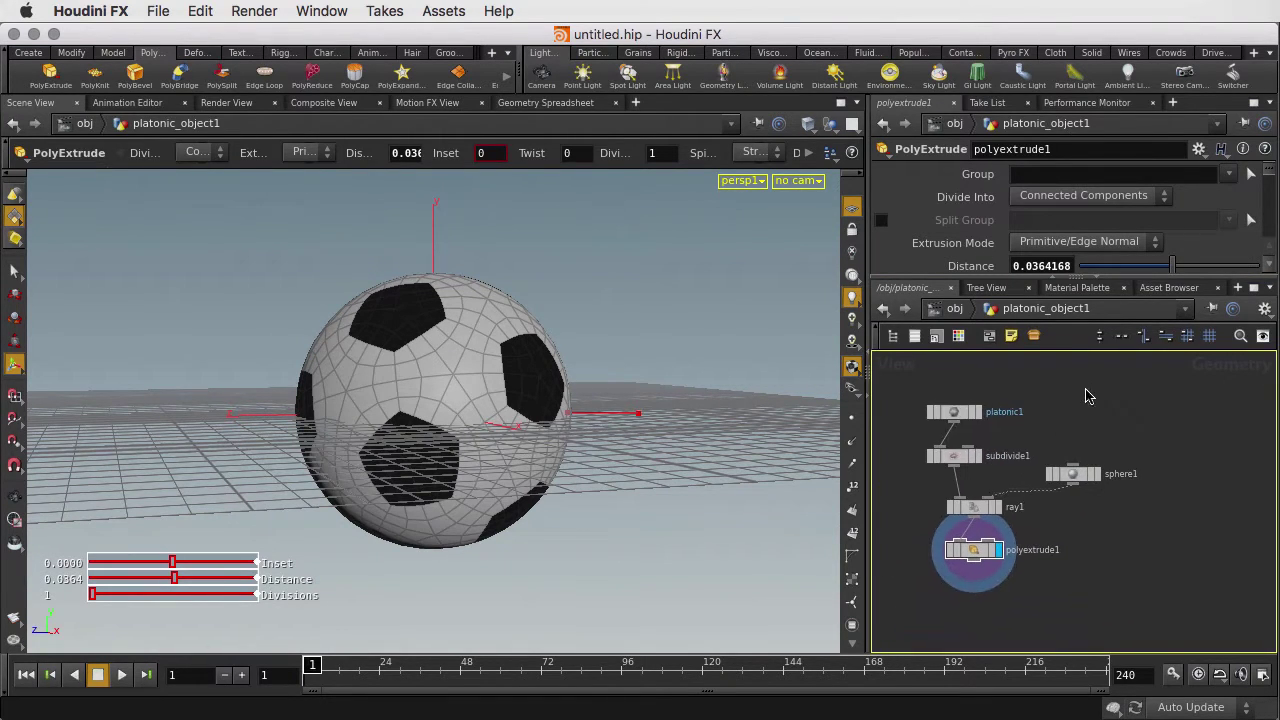
Step: Add a For-Each loop fed by the Ray node and display the loop's end node
key("Tab")
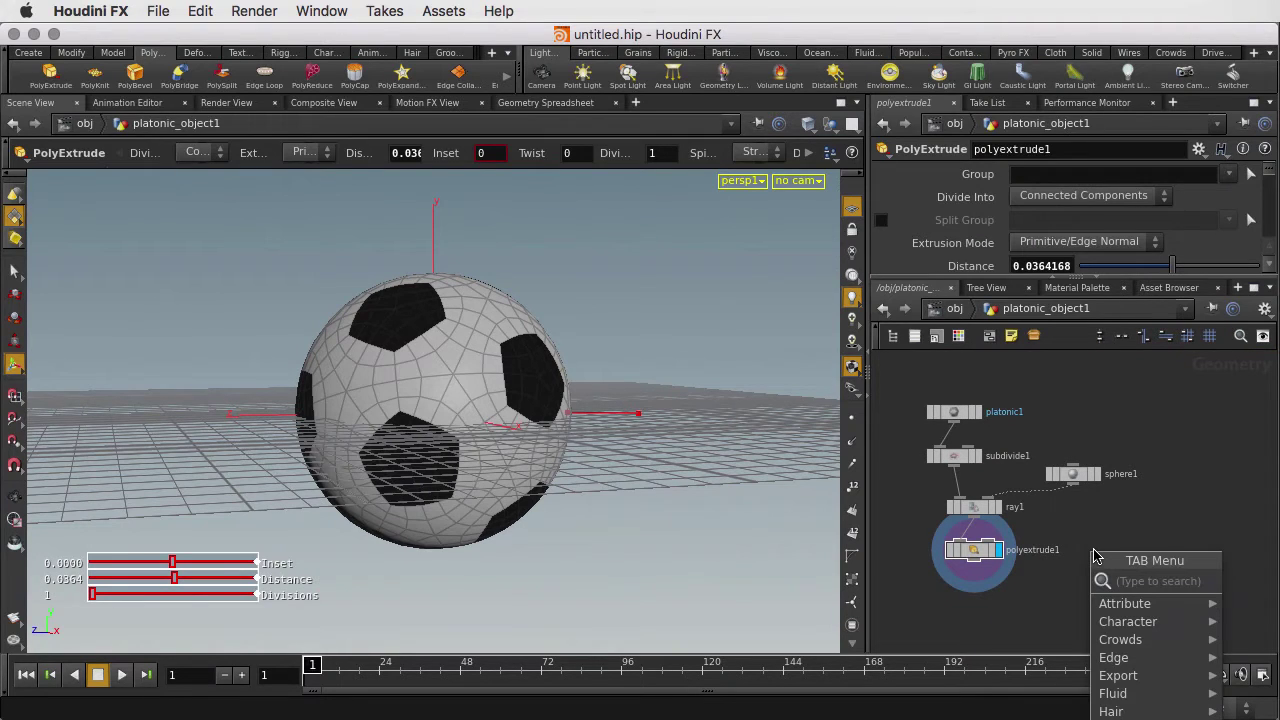
type("for")
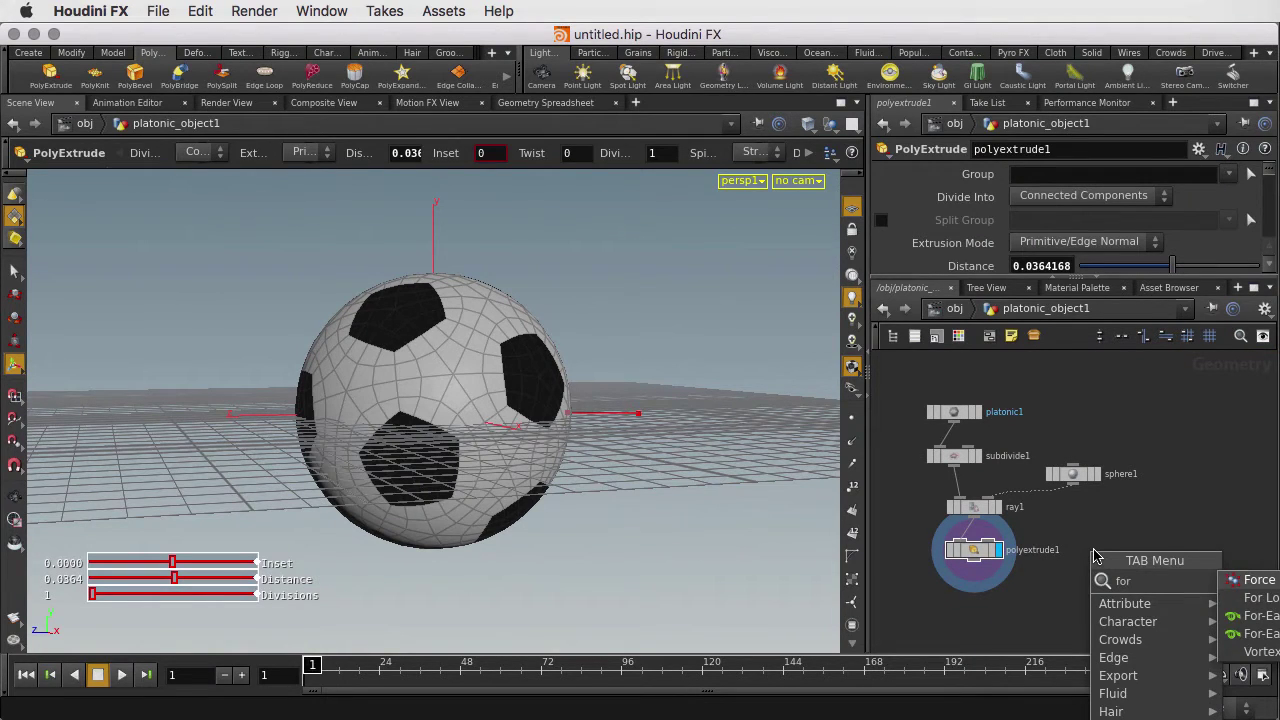
key("Down")
key("Down")
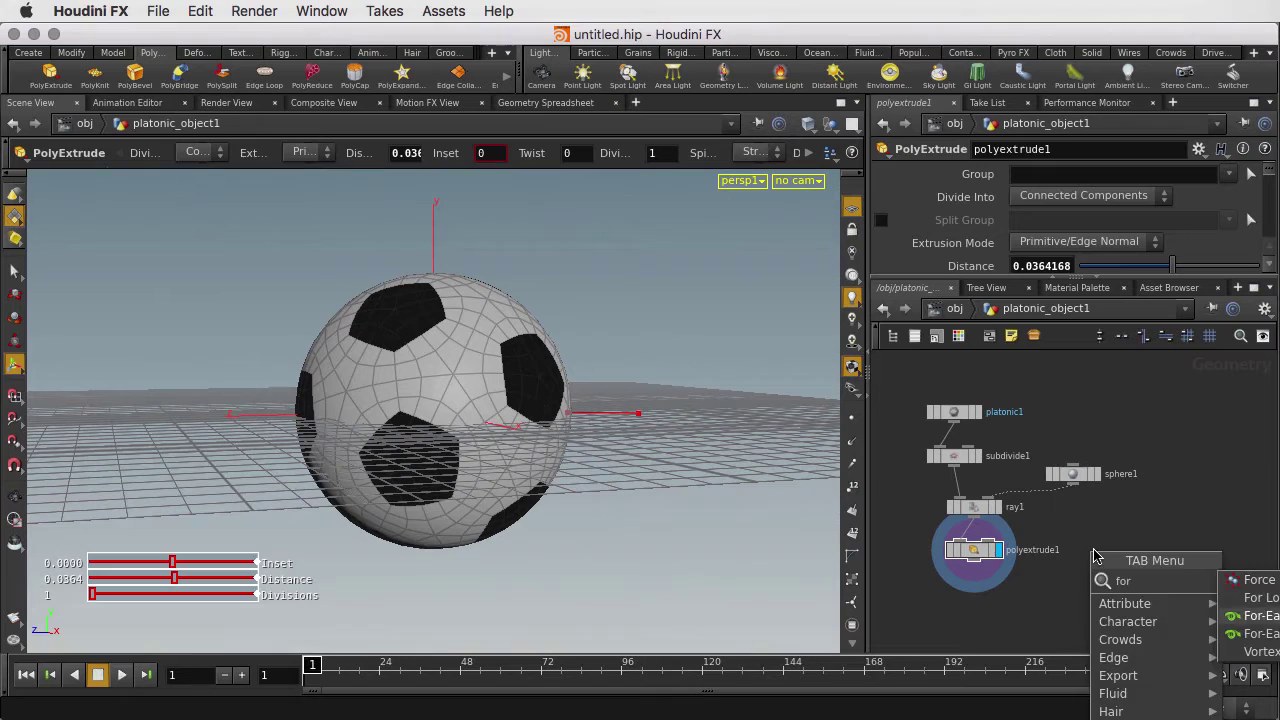
key("Return")
left_click(1104, 560)
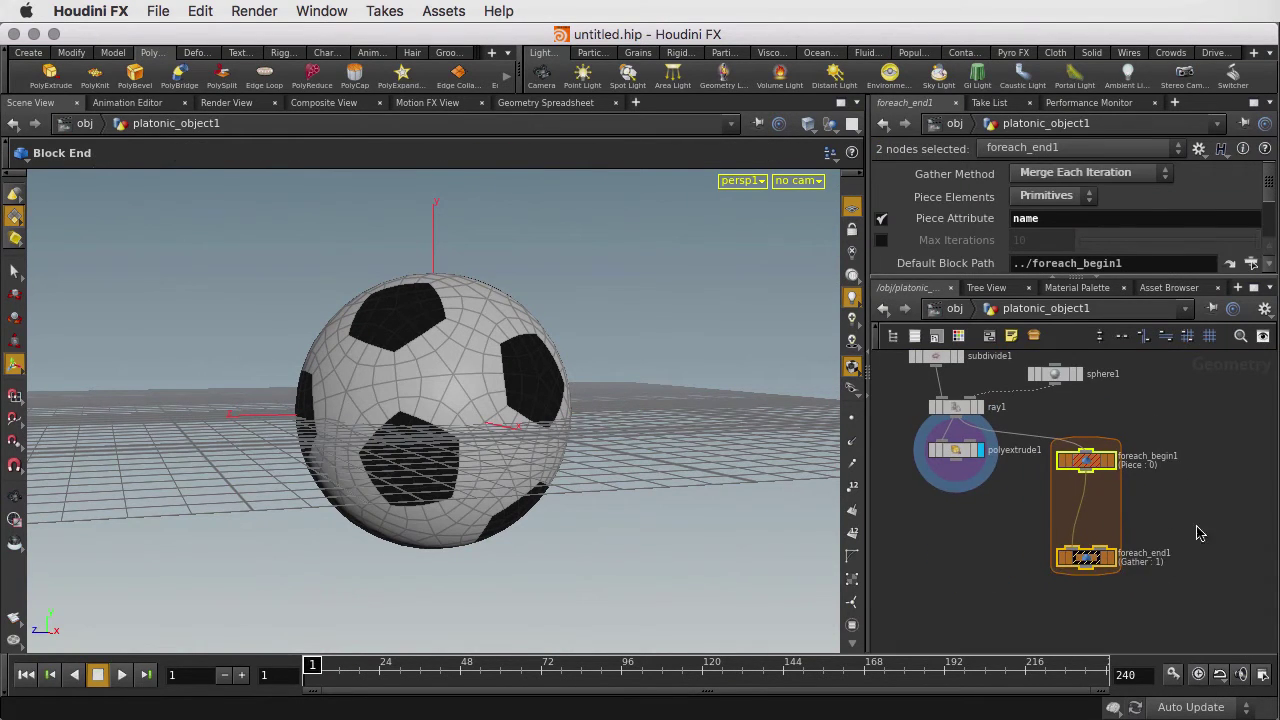
left_click(1110, 600)
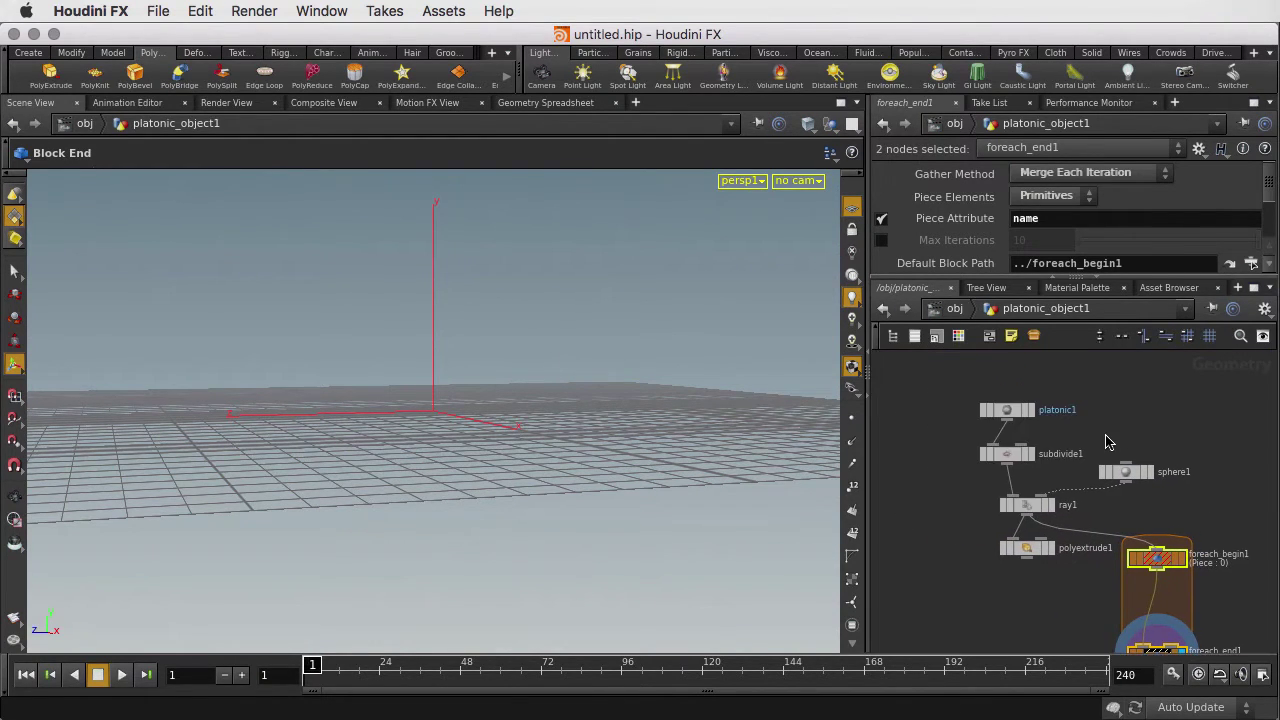
Step: Make room below the platonic node and insert an Attribute Create node between it and the subdivide node
left_click_drag(1012, 413, 1008, 375)
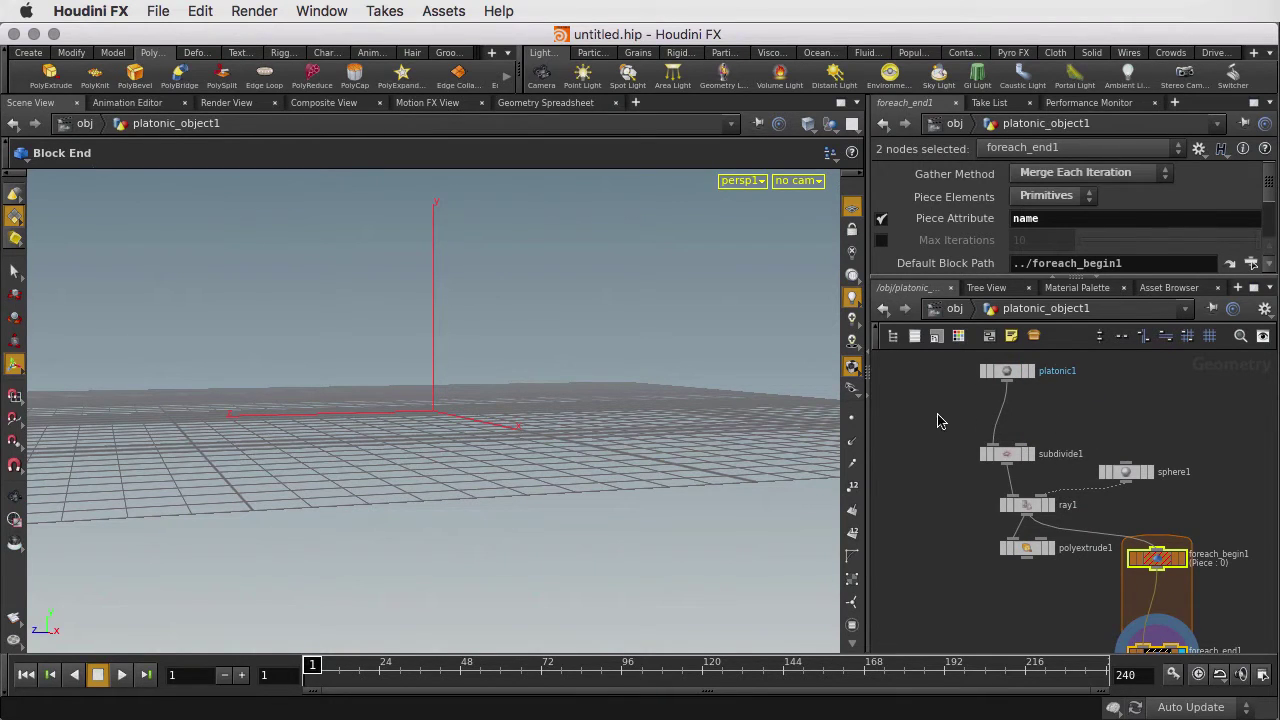
key("Tab")
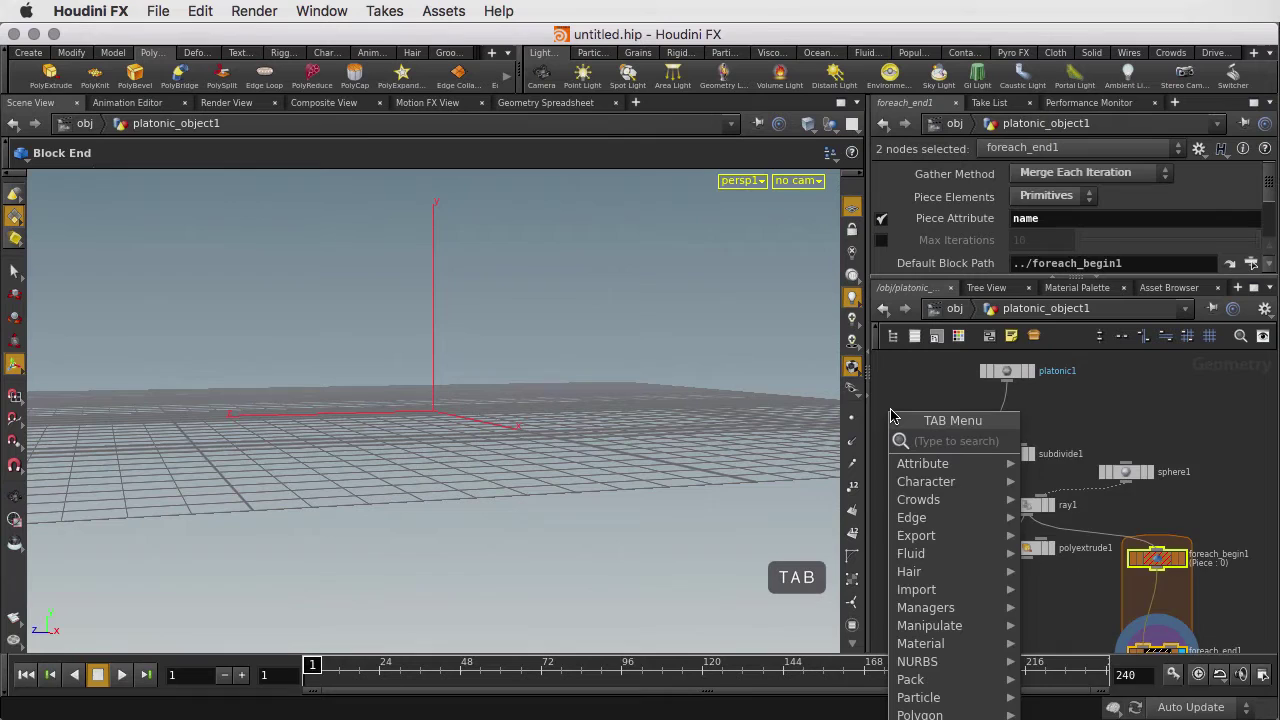
type("att")
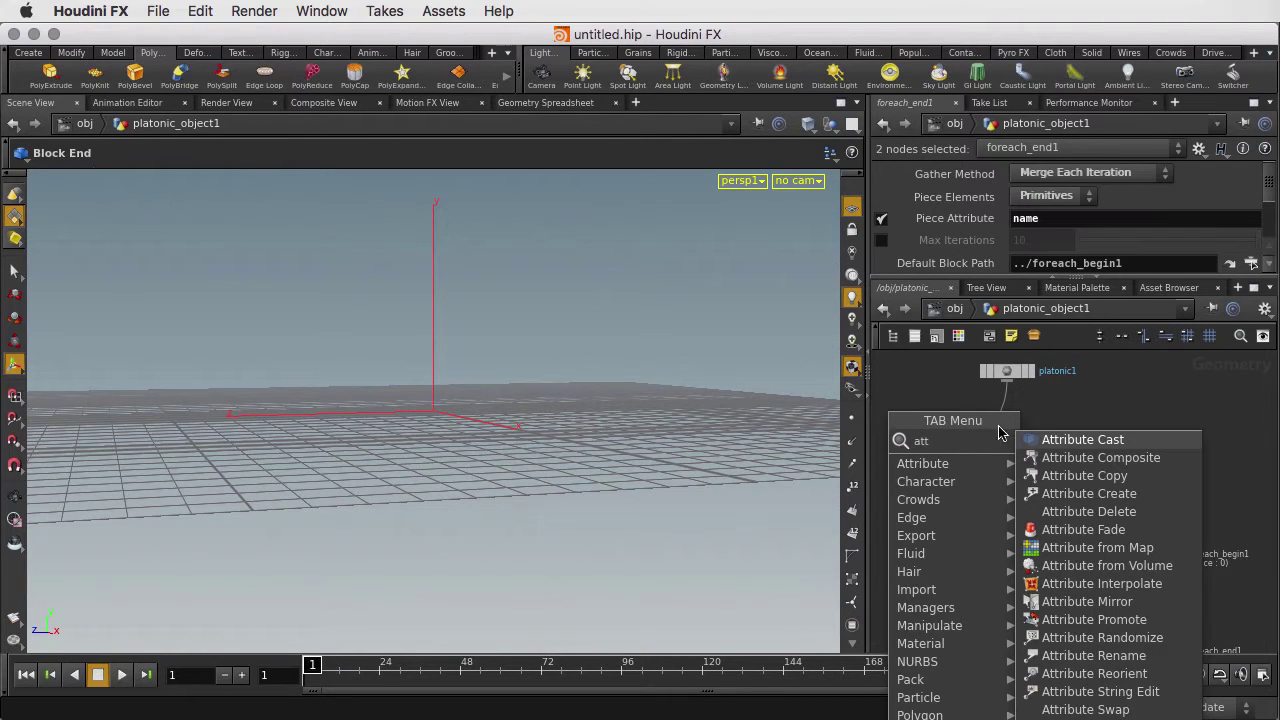
left_click(1088, 493)
left_click(1005, 410)
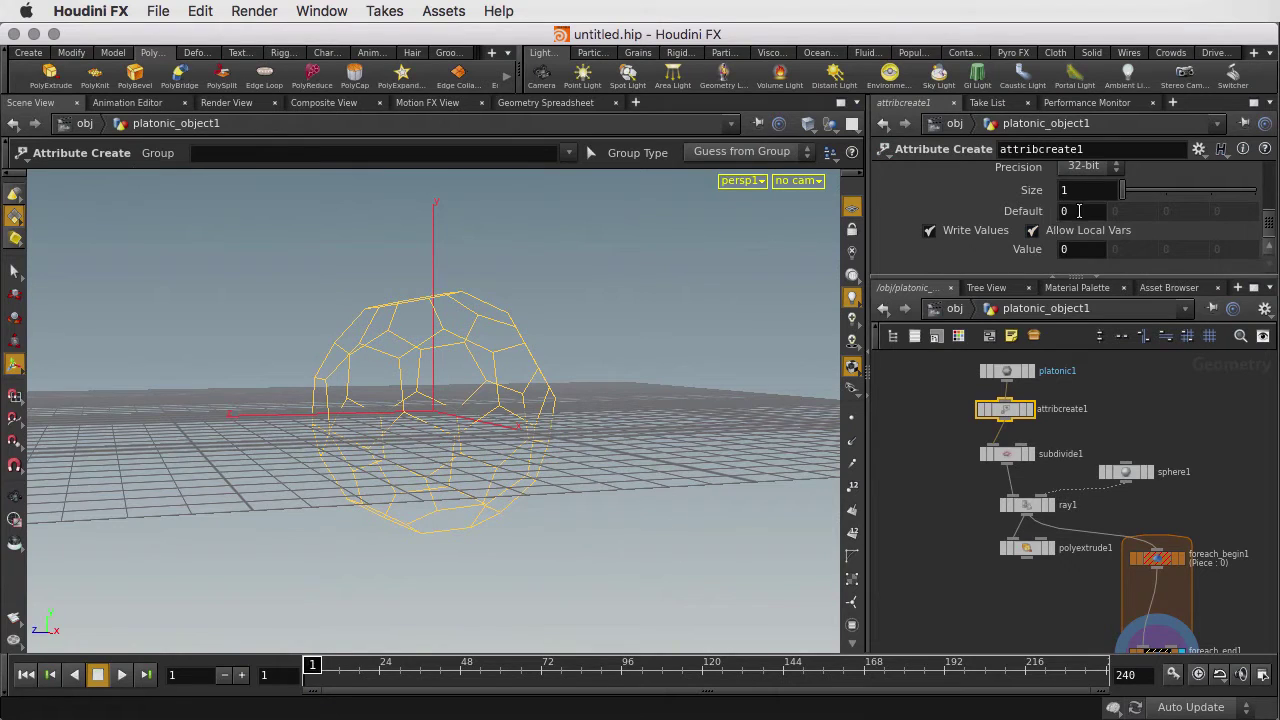
Step: Define the new attribute as primnum with class Primitive and value $PR
scroll(1079, 211, "up", 5)
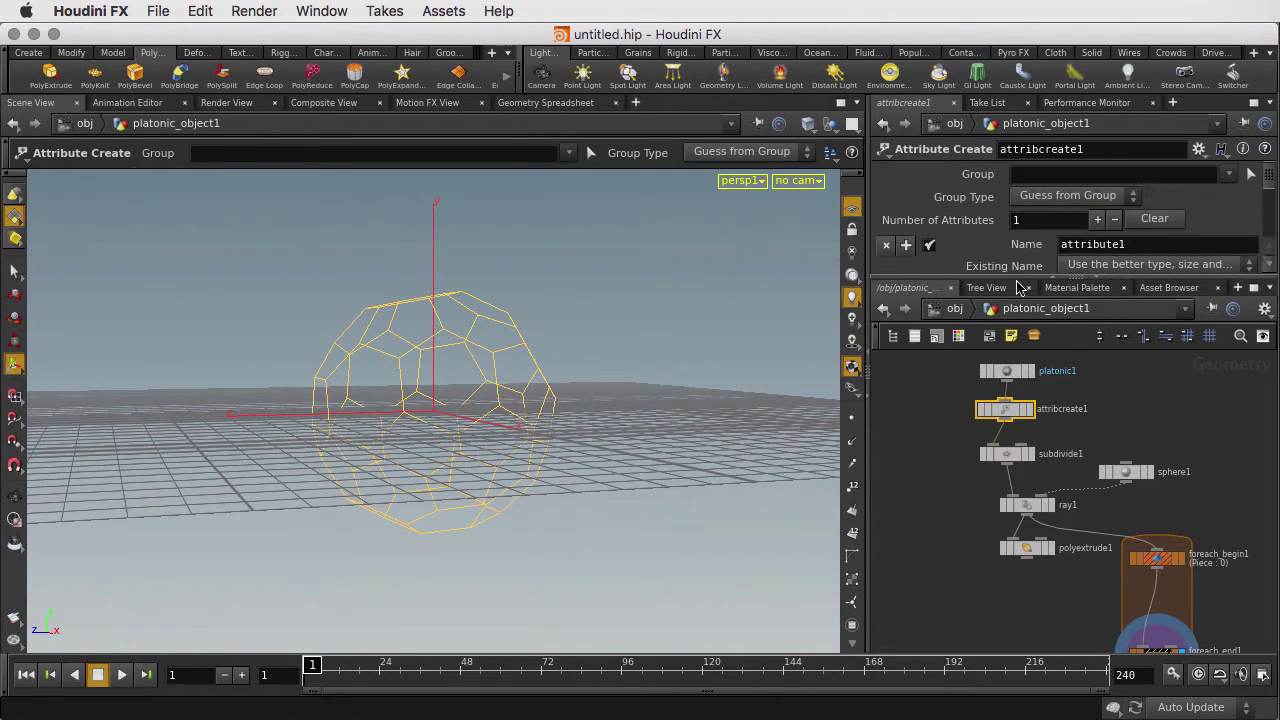
left_click_drag(1018, 285, 1022, 380)
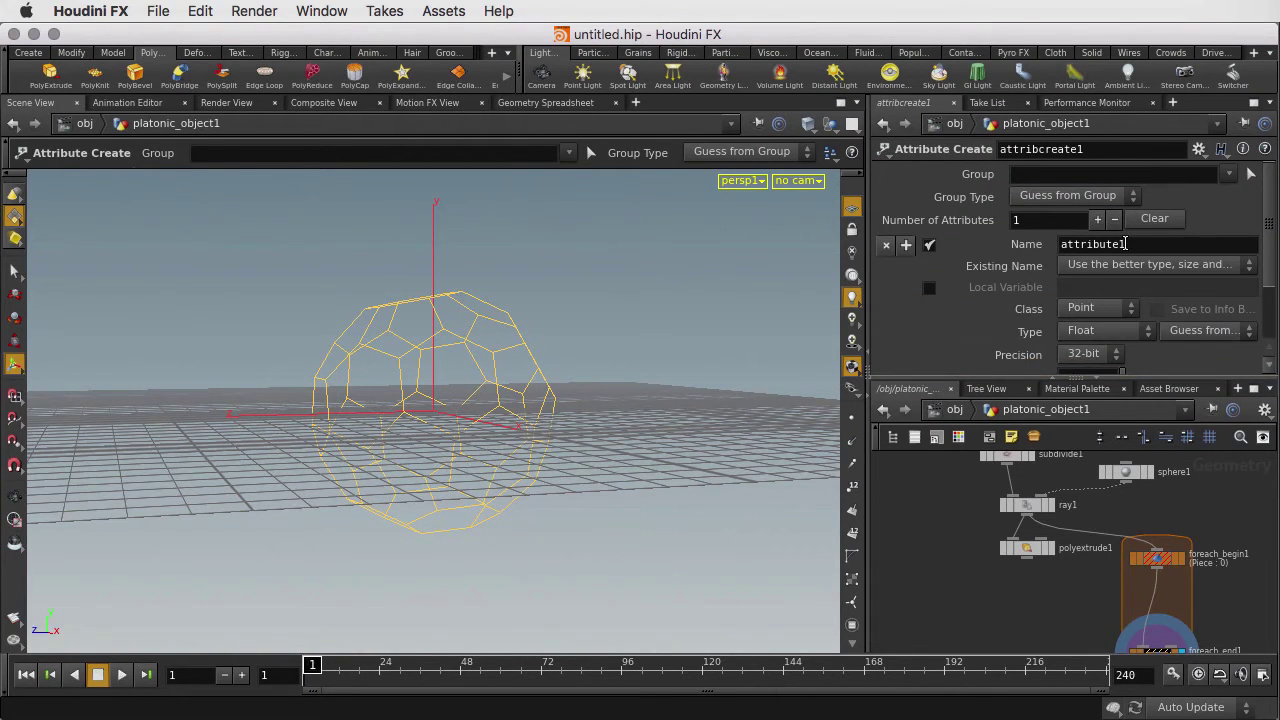
double_click(1126, 244)
type("pr")
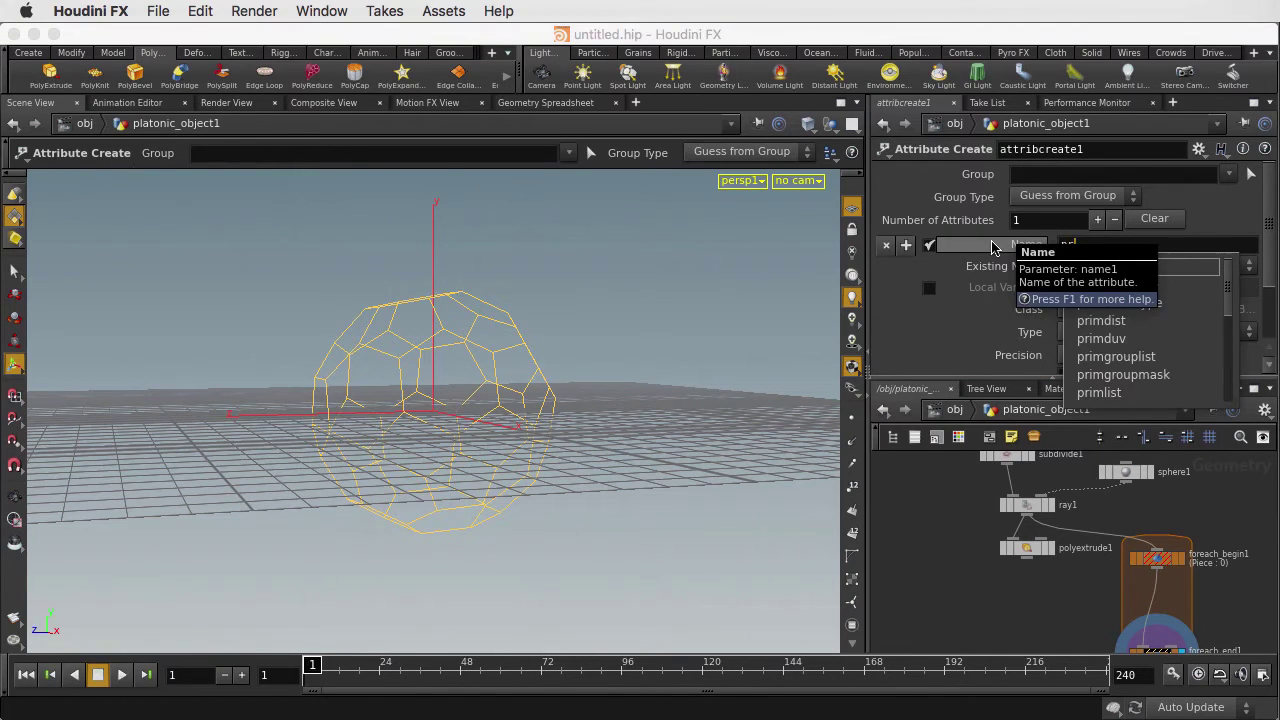
type("imnum")
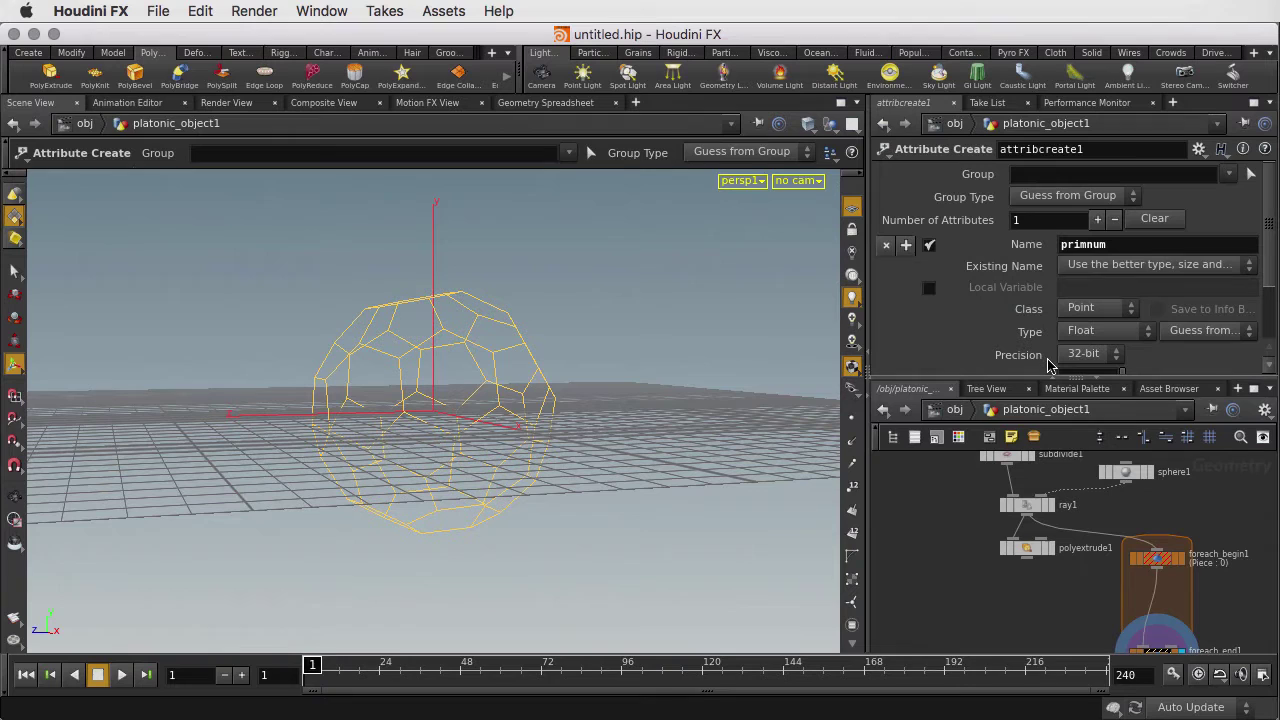
scroll(1050, 366, "down", 3)
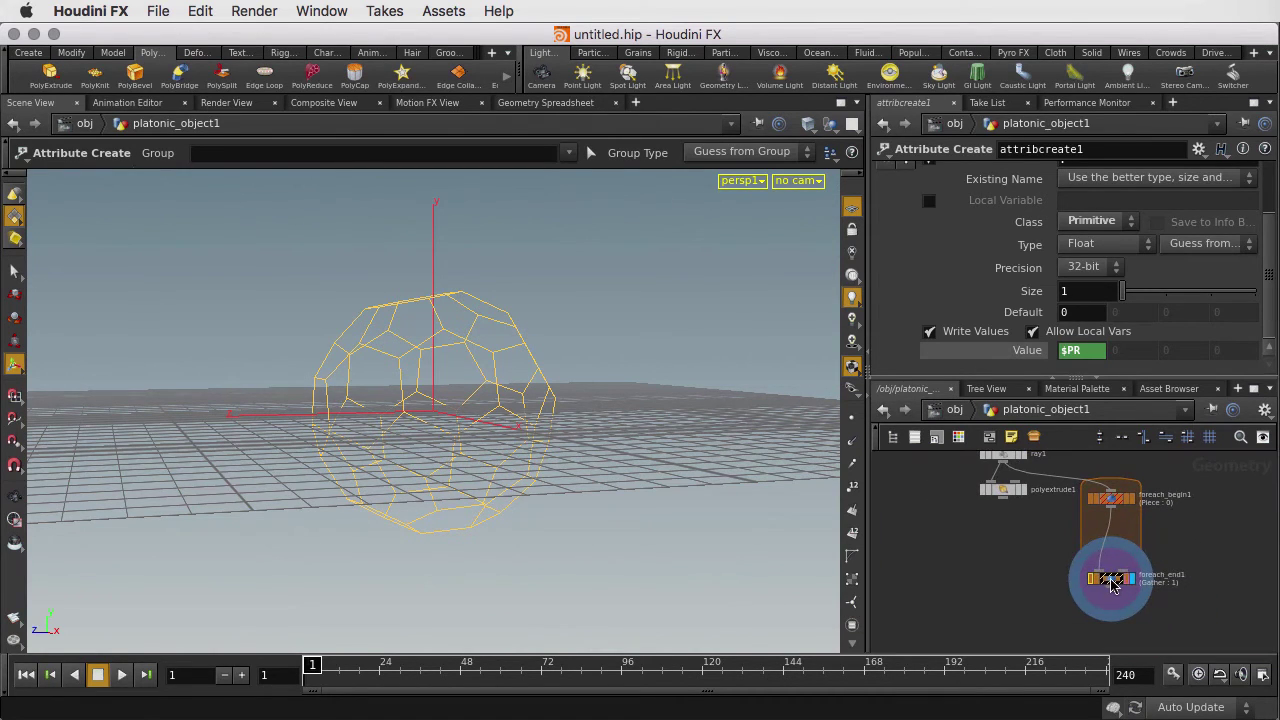
Step: Set the Piece Attribute of the For-Each end node to primnum
left_click(1112, 580)
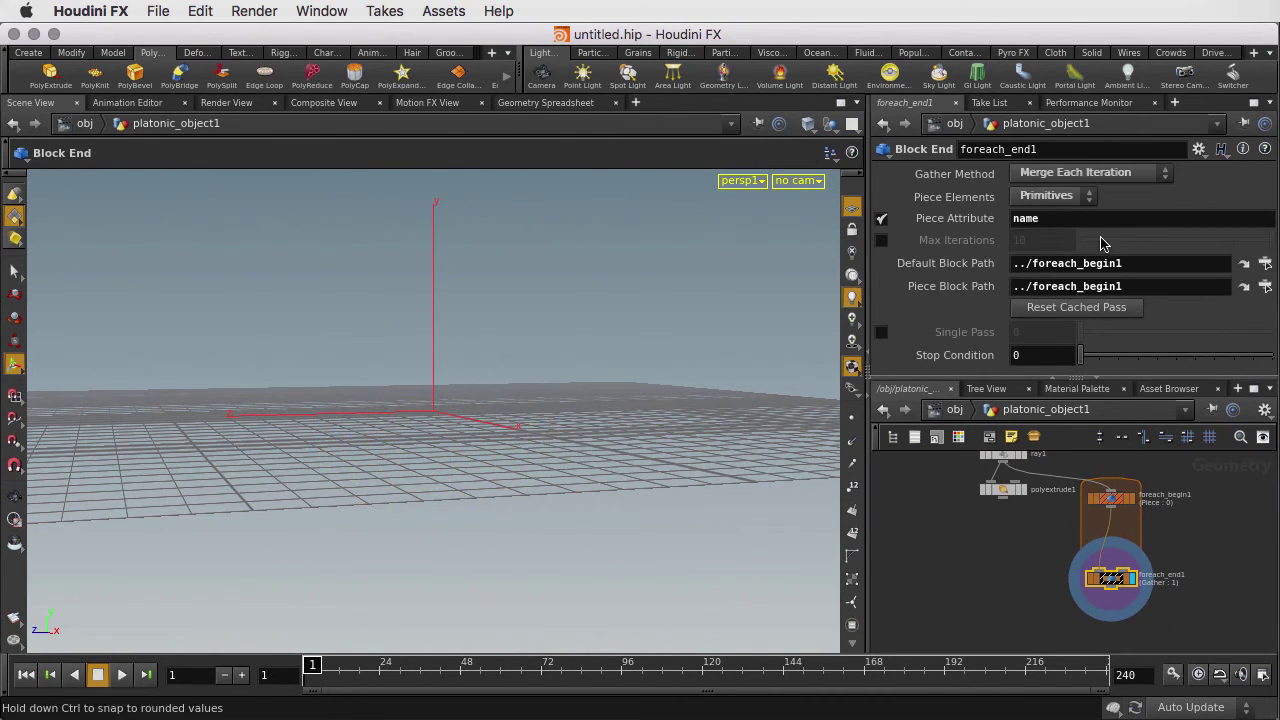
left_click_drag(1040, 219, 1006, 225)
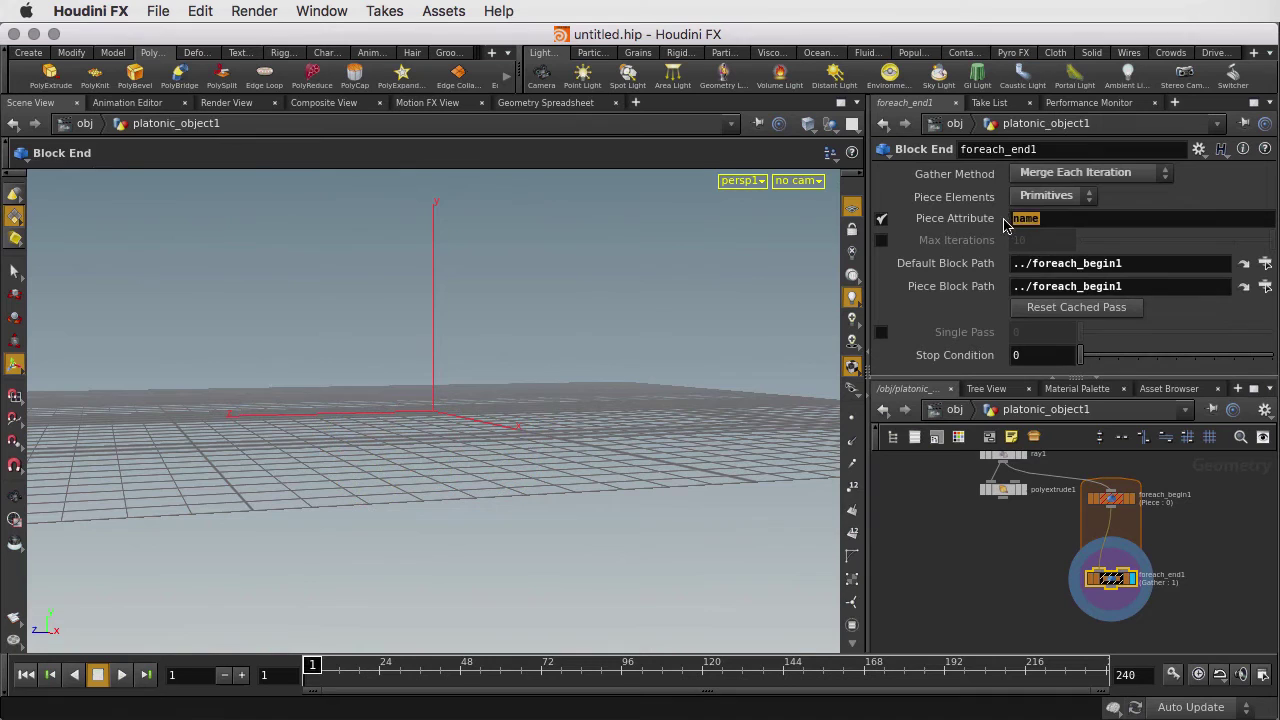
type("primnum")
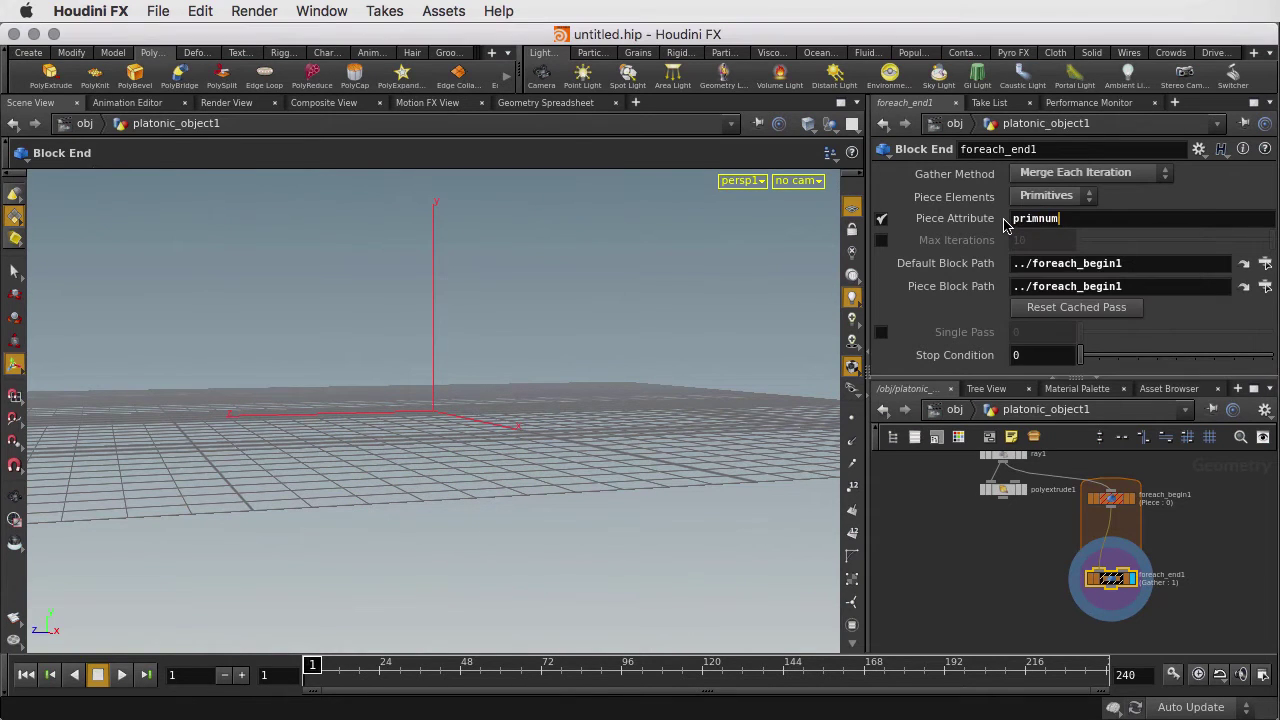
key("Return")
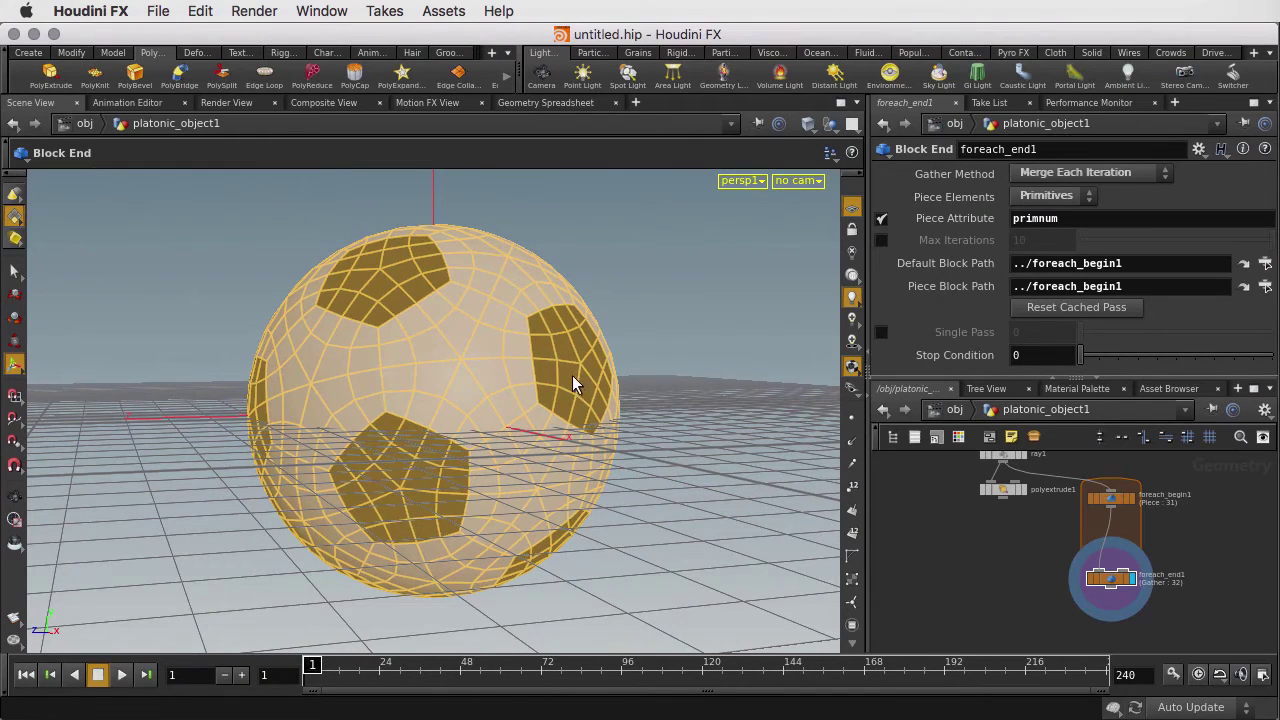
Step: Insert the PolyExtrude node into the loop between the For-Each begin and end nodes and inspect the panel seams
left_click_drag(1005, 490, 1108, 543)
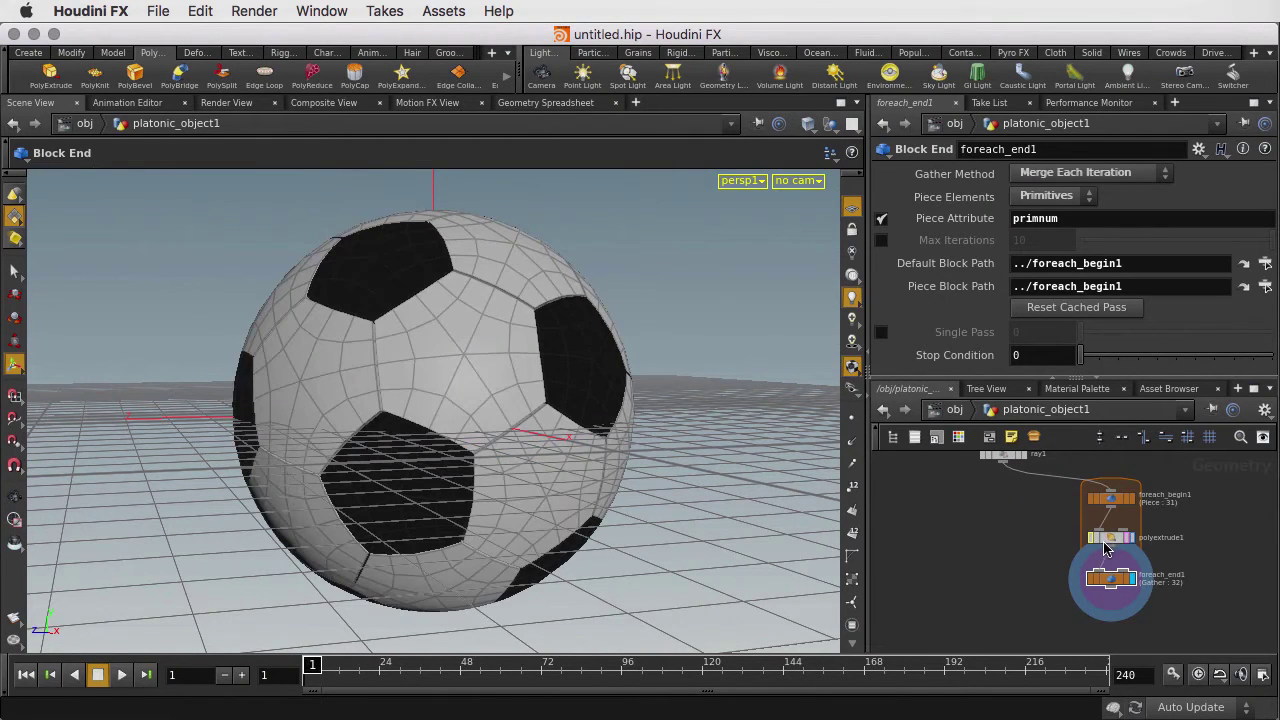
right_click_drag(571, 392, 755, 338, "alt")
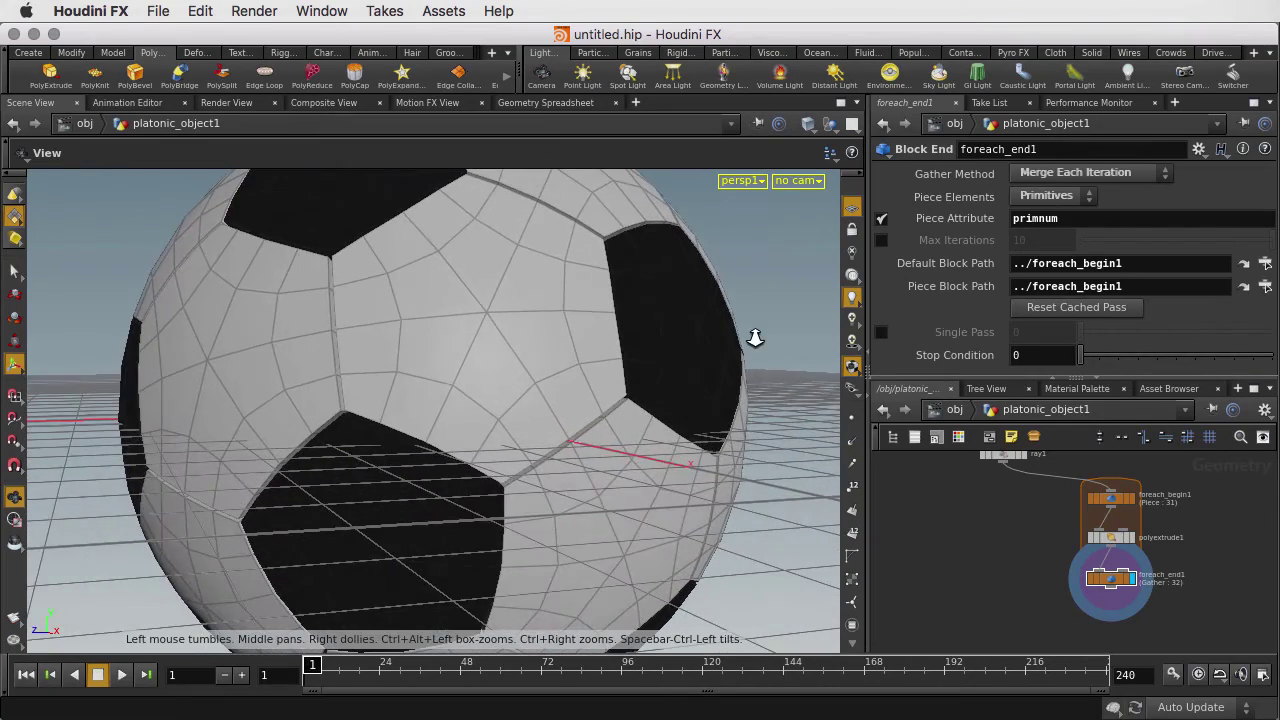
left_click_drag(755, 338, 568, 338, "alt")
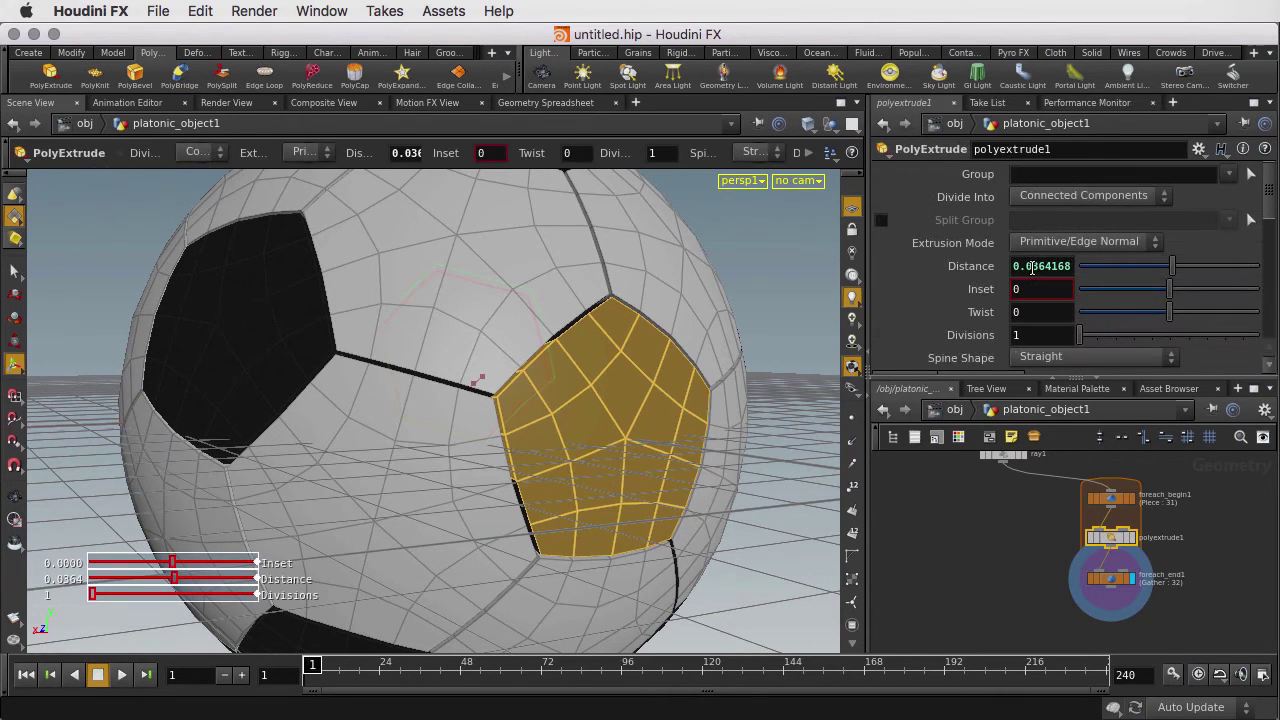
Step: Set the PolyExtrude distance to 0.05 and its inset to 0.02
left_click_drag(1032, 266, 1080, 267)
type("5")
key("Return")
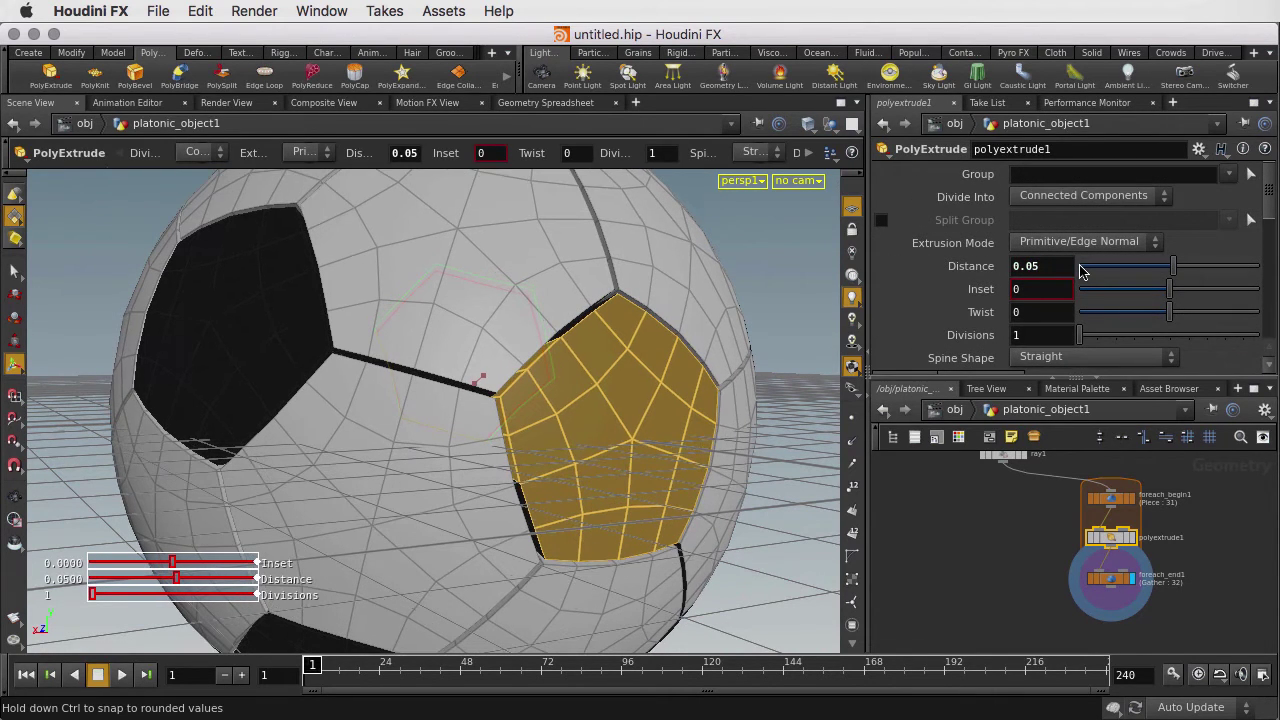
left_click(1010, 292)
type(".02")
key("Return")
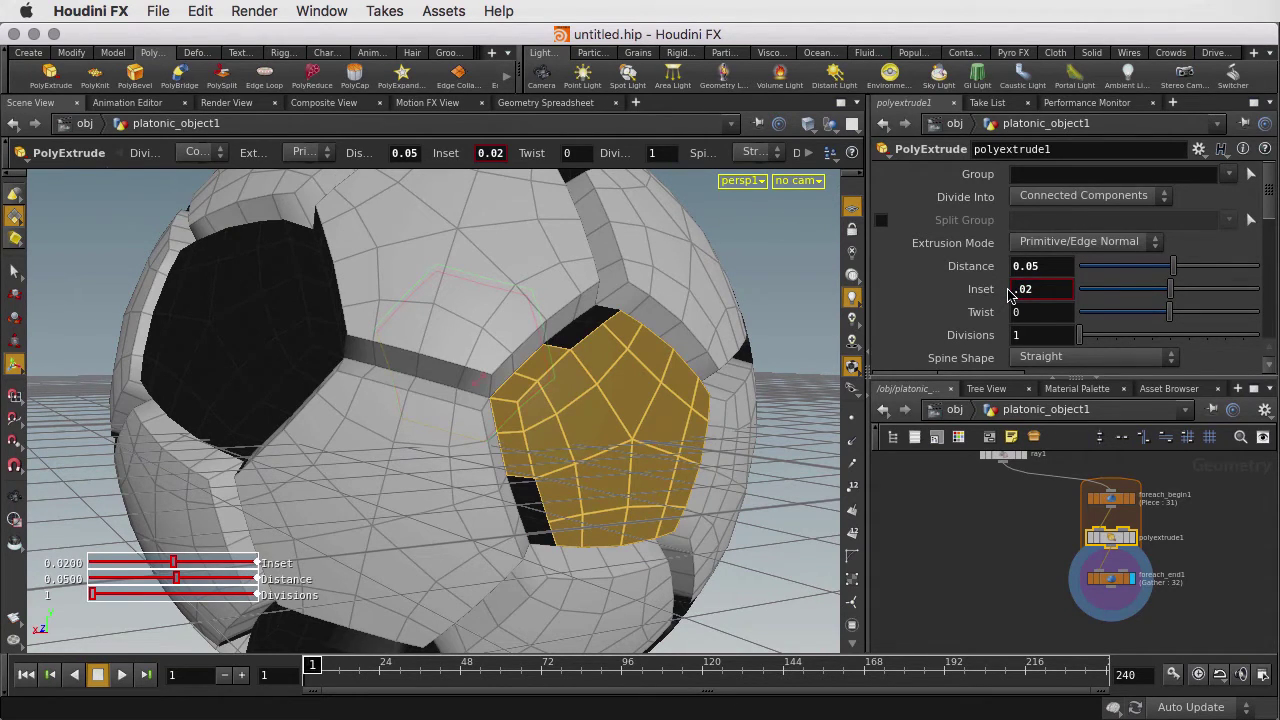
right_click_drag(614, 386, 446, 400, "alt")
key("Return")
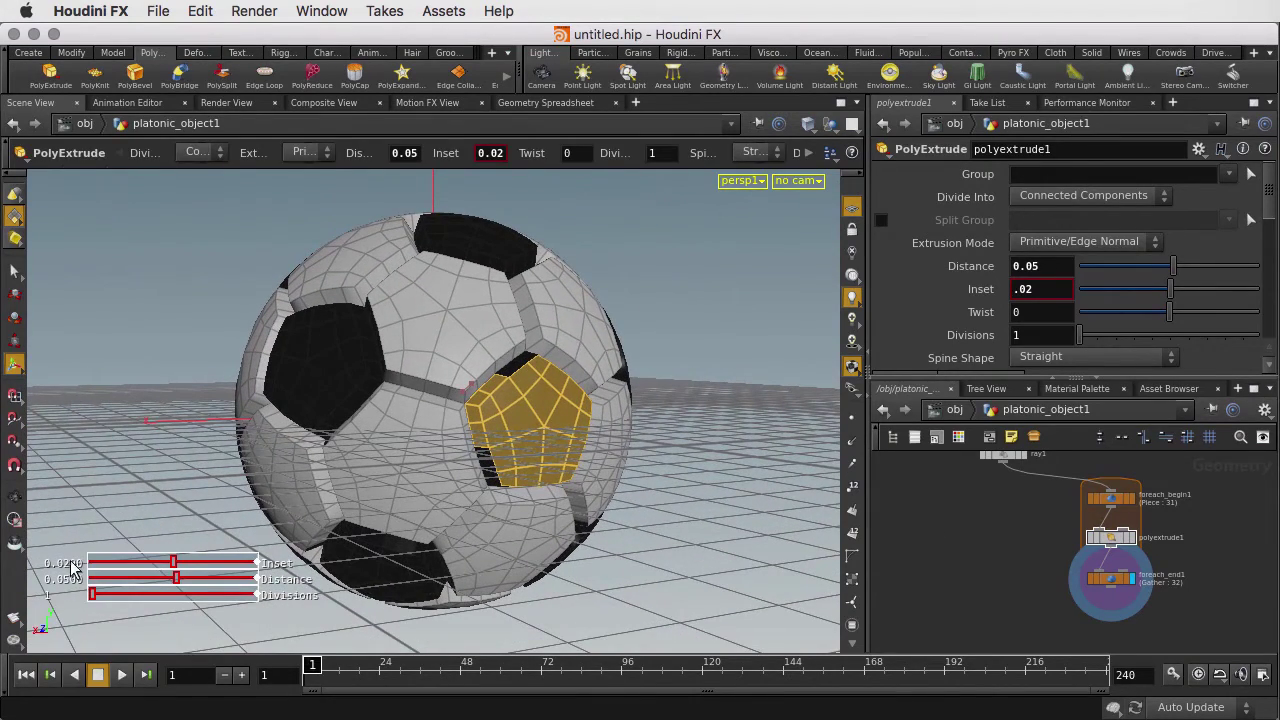
Step: Preview the ball in a render region and enable Render Polygons As Subdivision (Mantra) on the platonic object
left_click(13, 520)
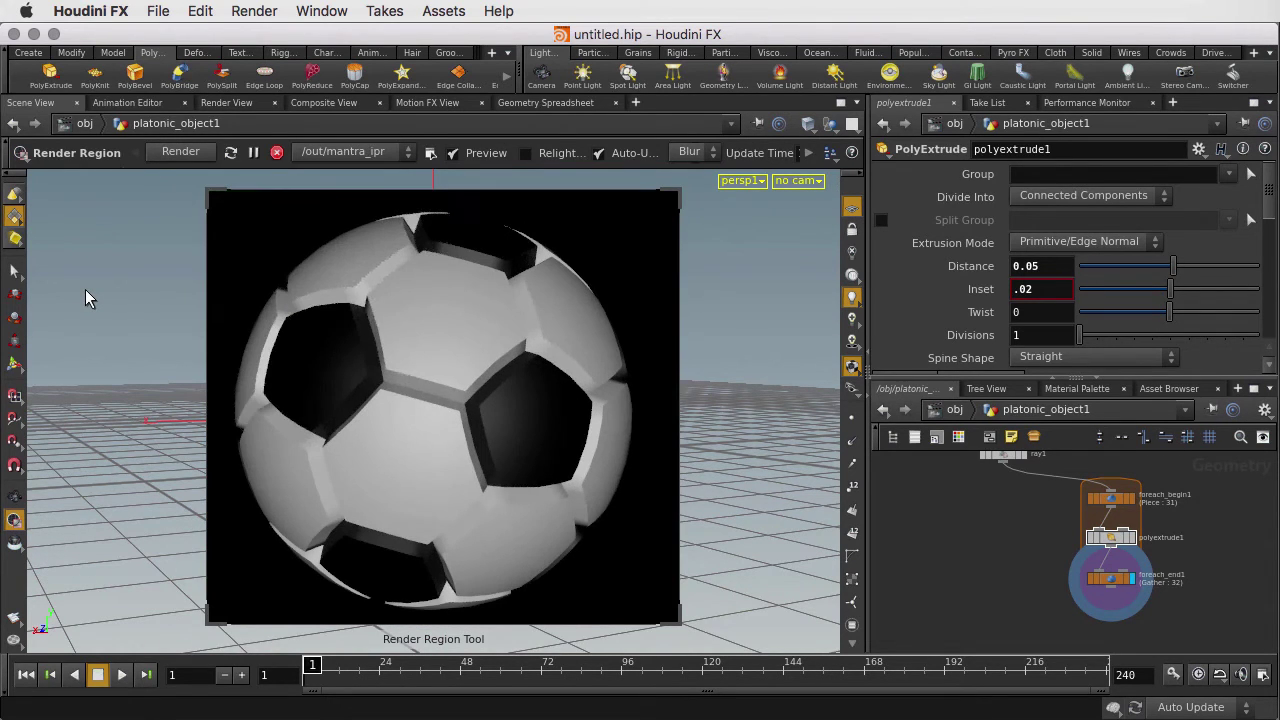
left_click(952, 409)
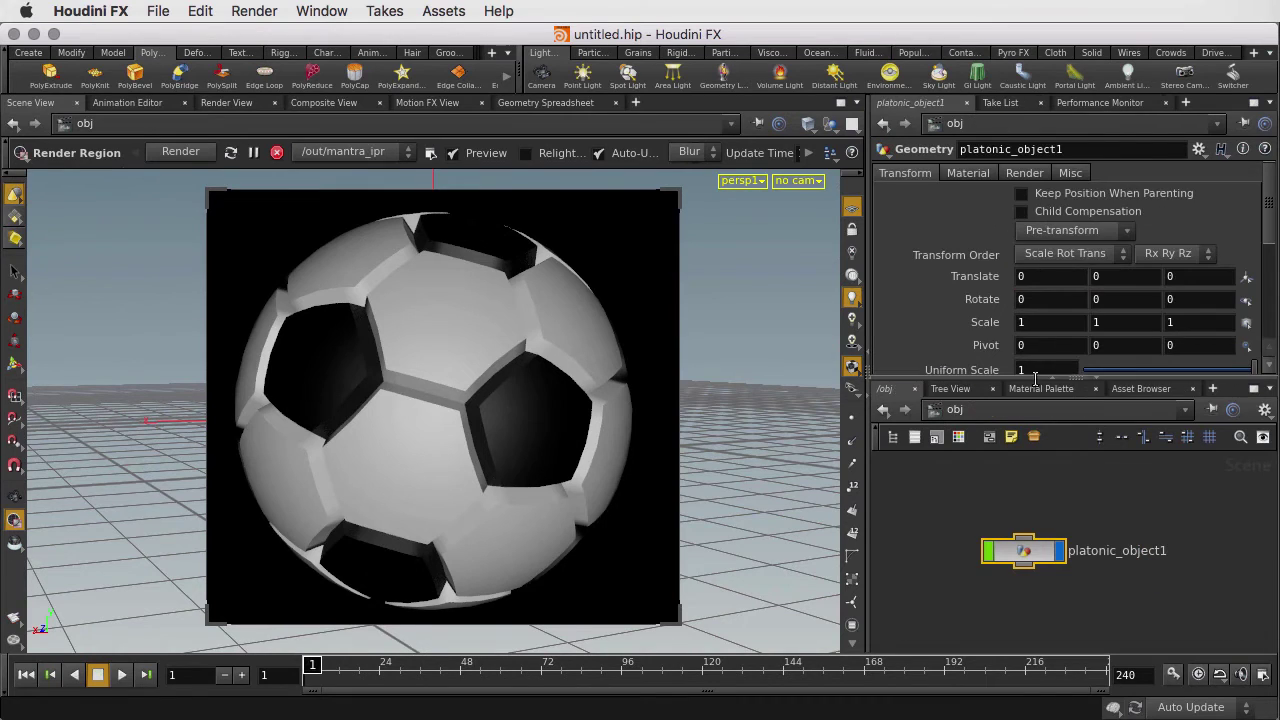
left_click(1025, 173)
left_click(1028, 262)
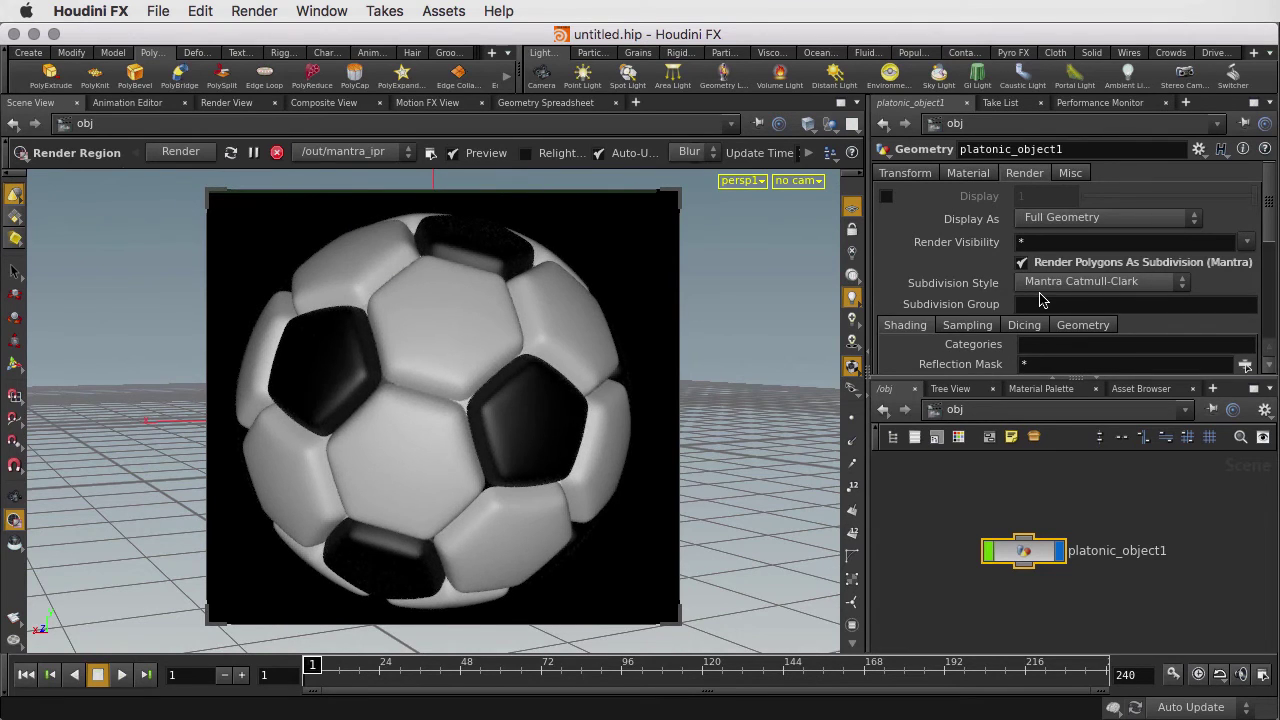
Step: Return to the PolyExtrude node inside the object, try a distance of 0.02, and restore 0.05
double_click(1031, 556)
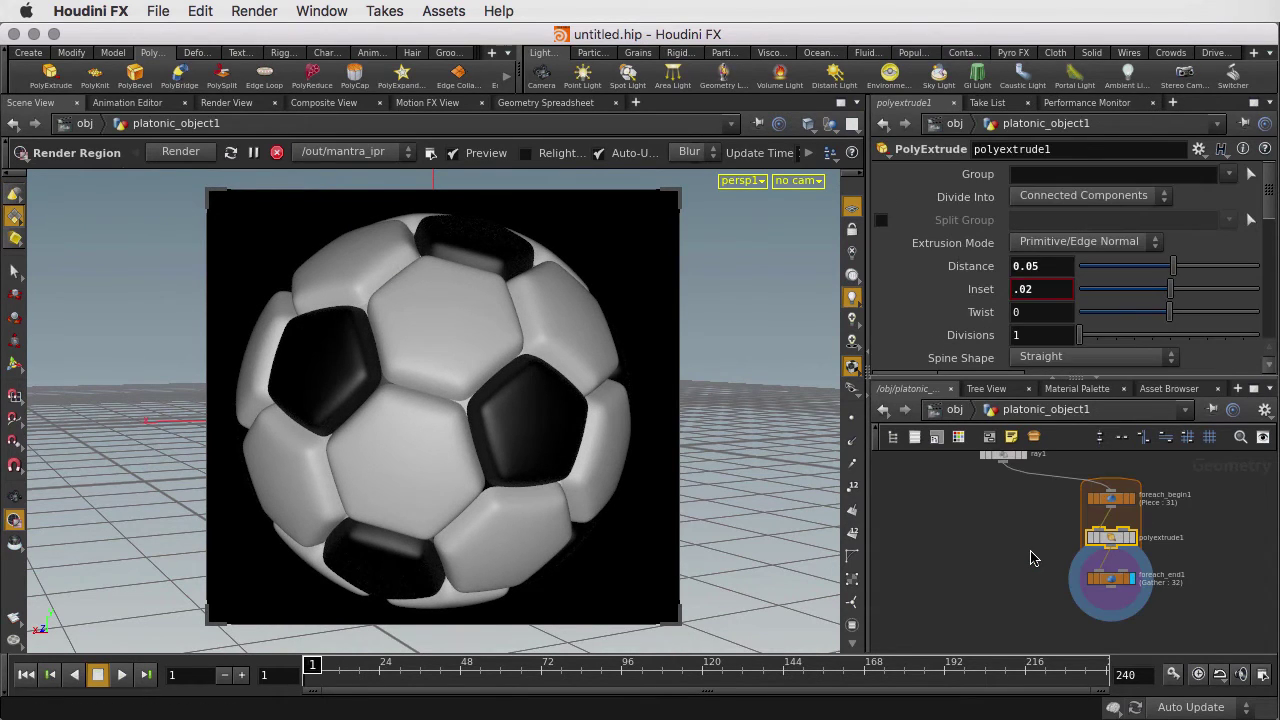
middle_click_drag(1029, 530, 966, 553)
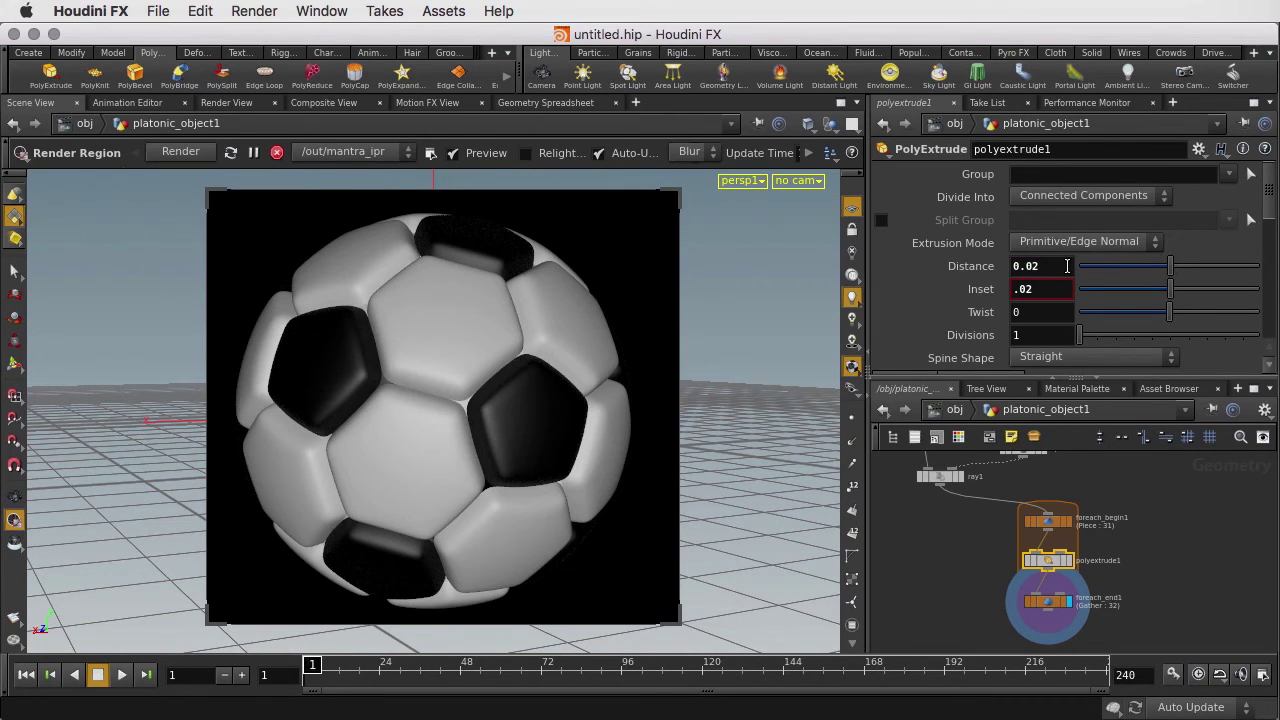
key("Return")
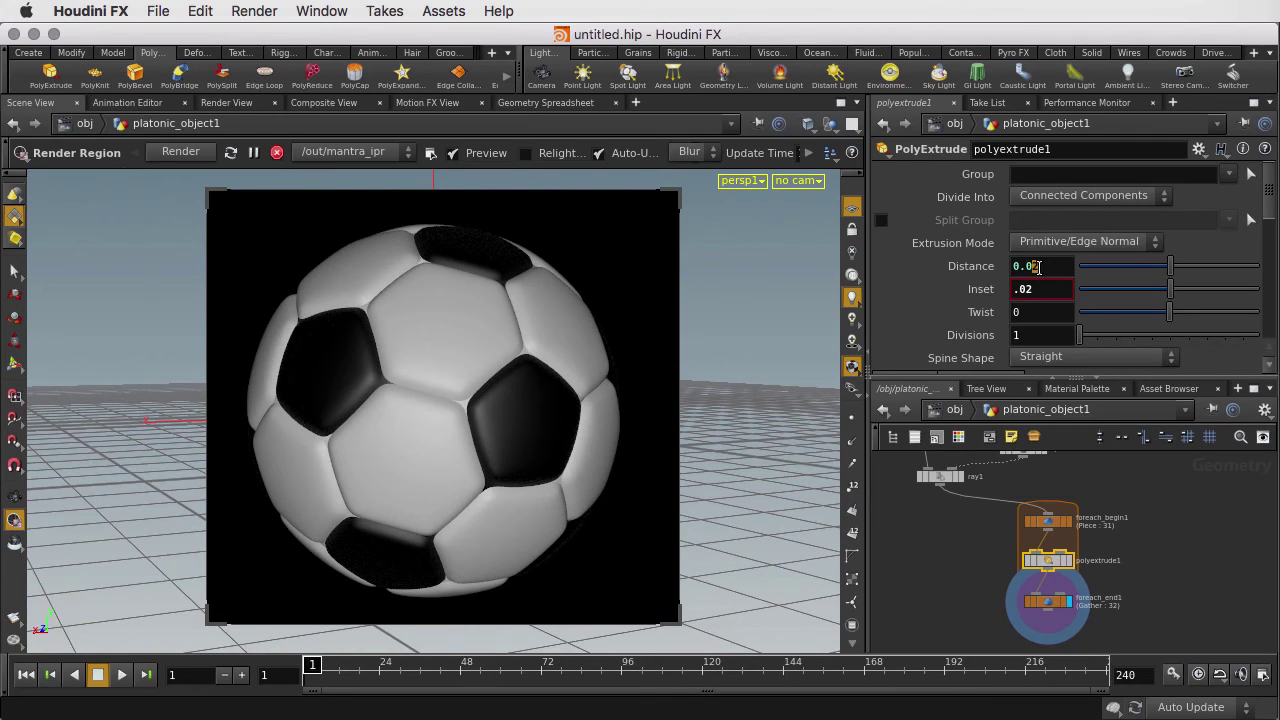
key("Return")
Step: Try an inset of -0.02 on the PolyExtrude, and settle on an inset of -0.01
left_click(1014, 289)
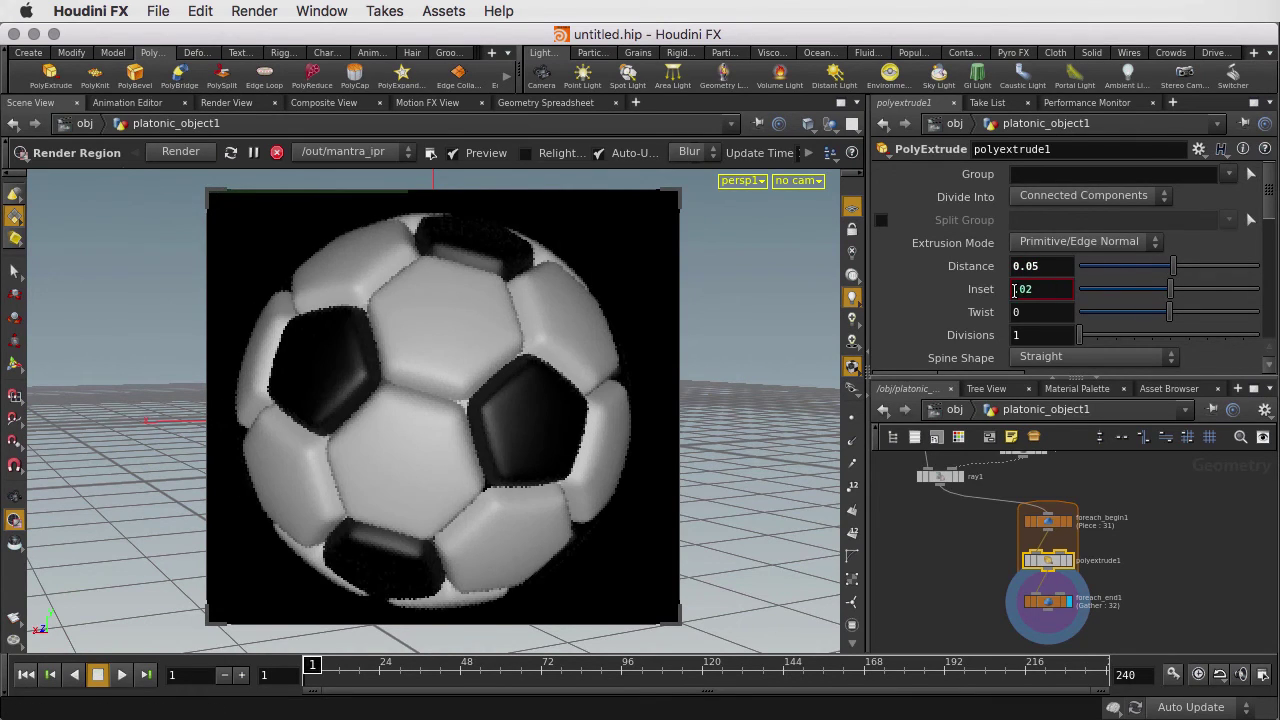
type("-")
key("Return")
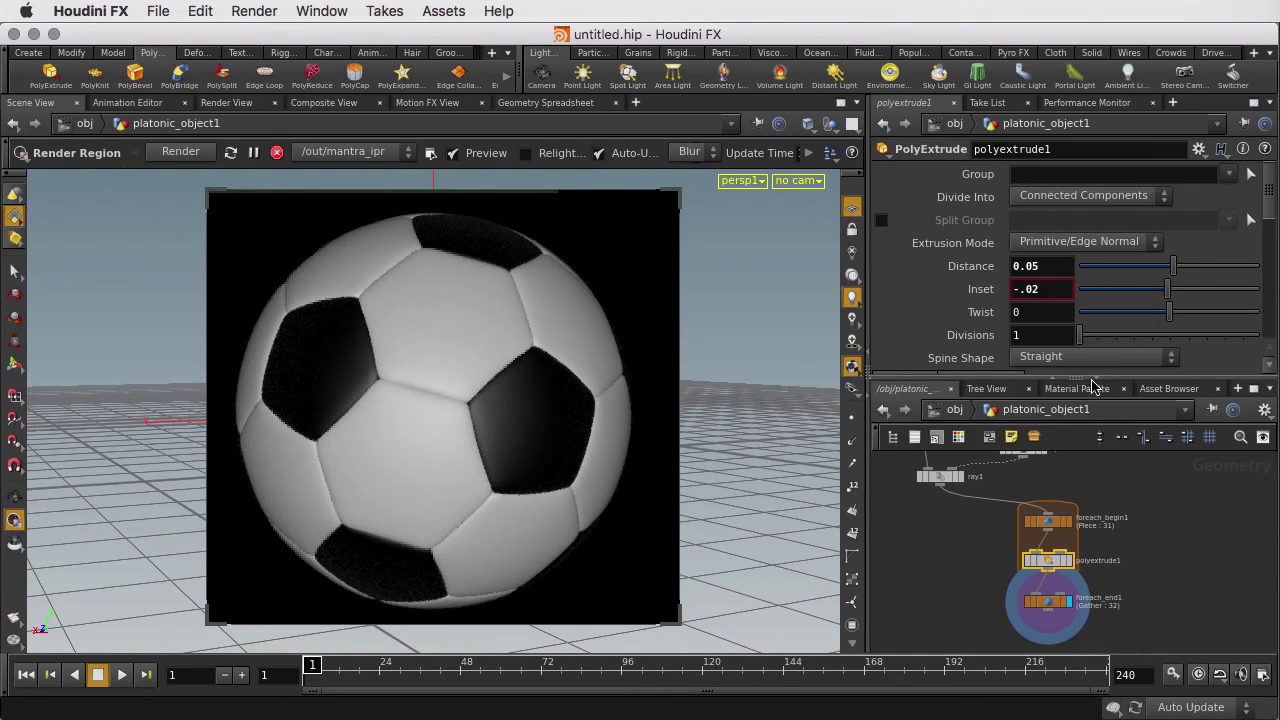
type("1")
key("Return")
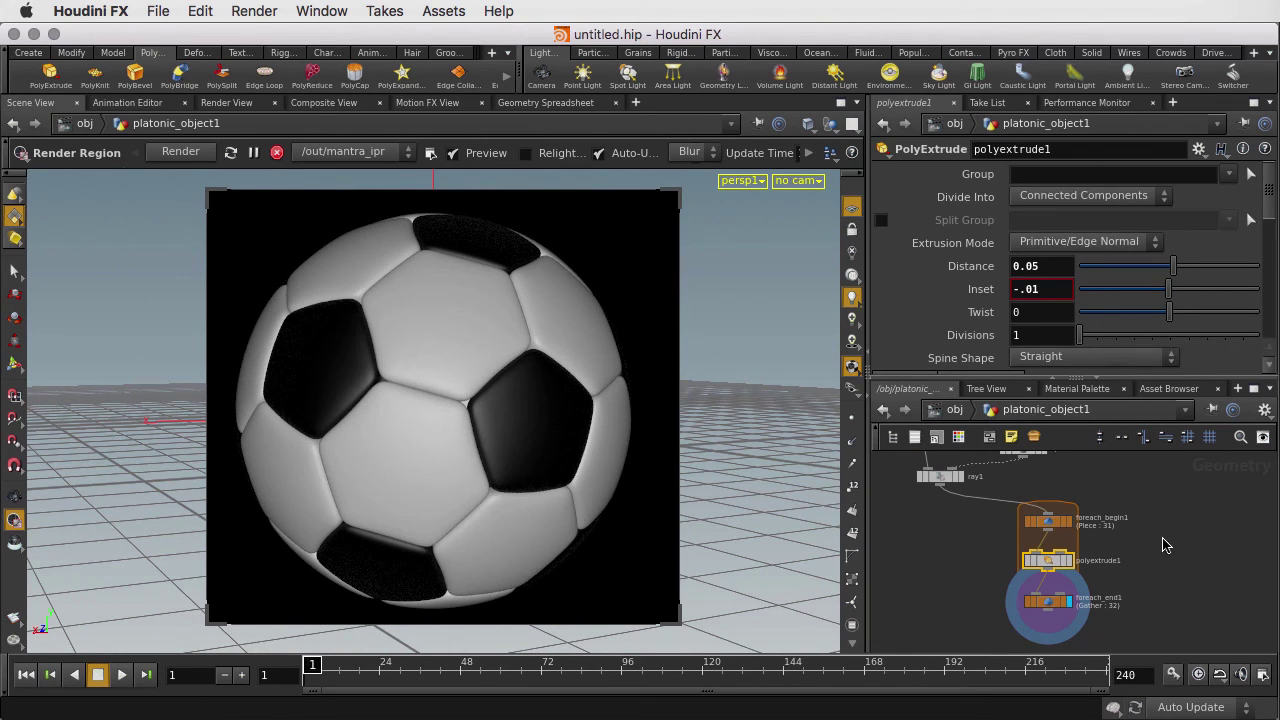
scroll(1163, 545, "down", 5)
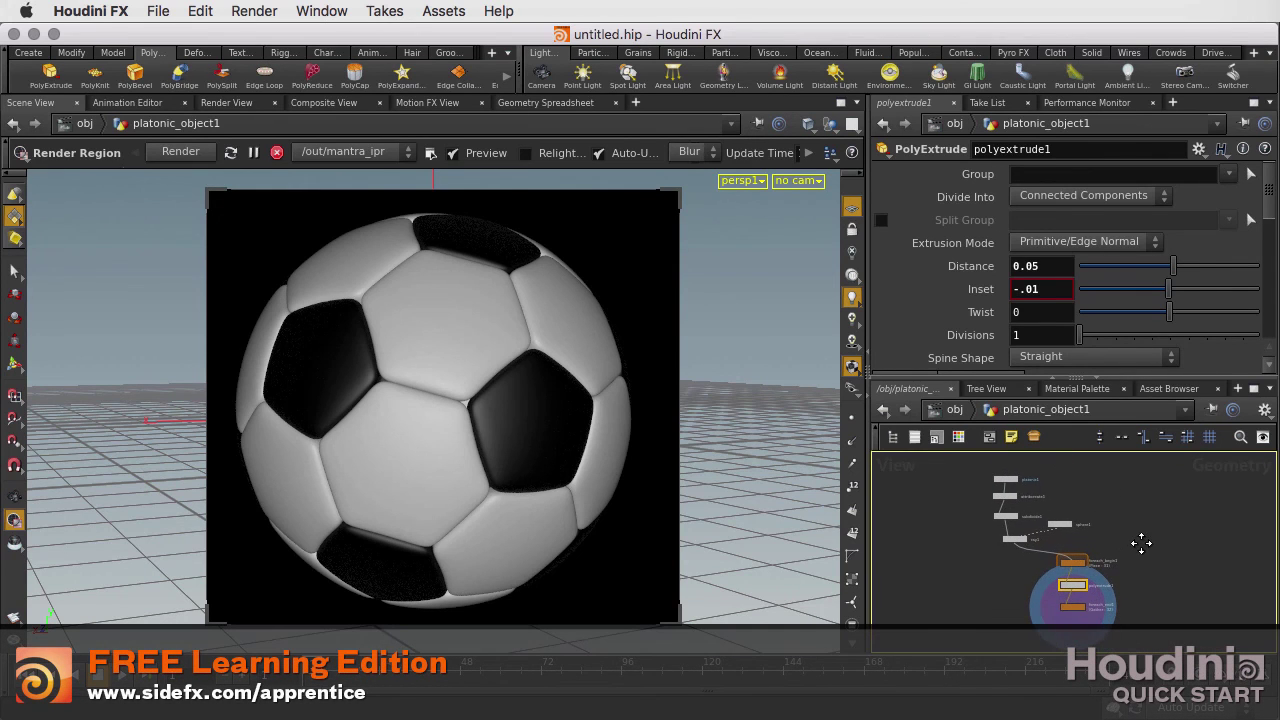